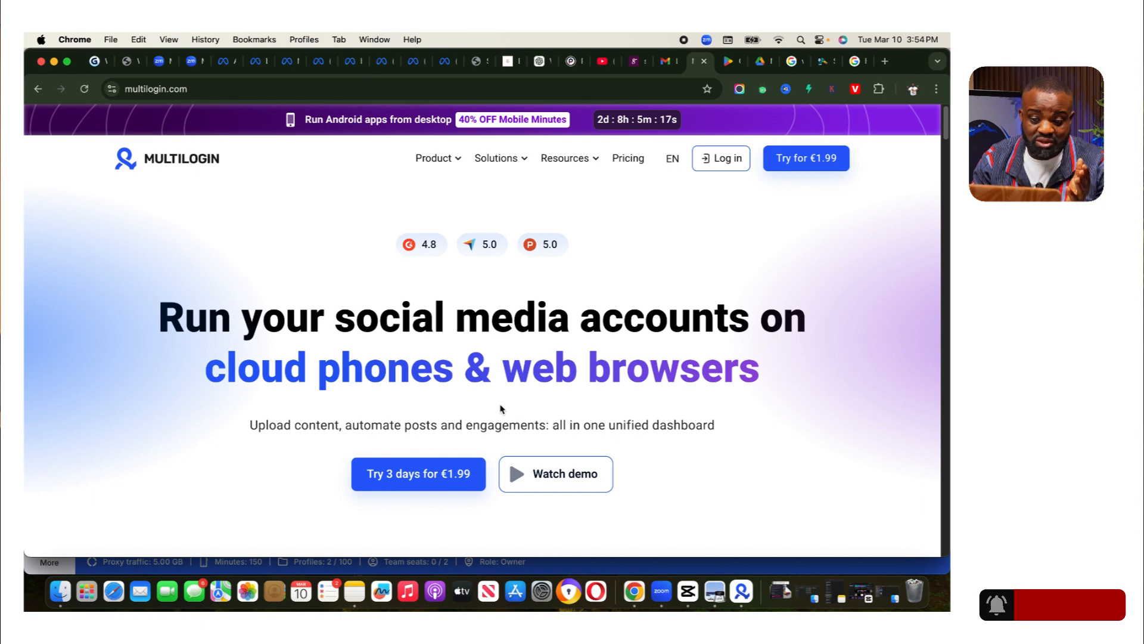
- Switch to the Multilogin X app and look over its documentation and support options
{"action": "left_click", "coordinate": [742, 592]}
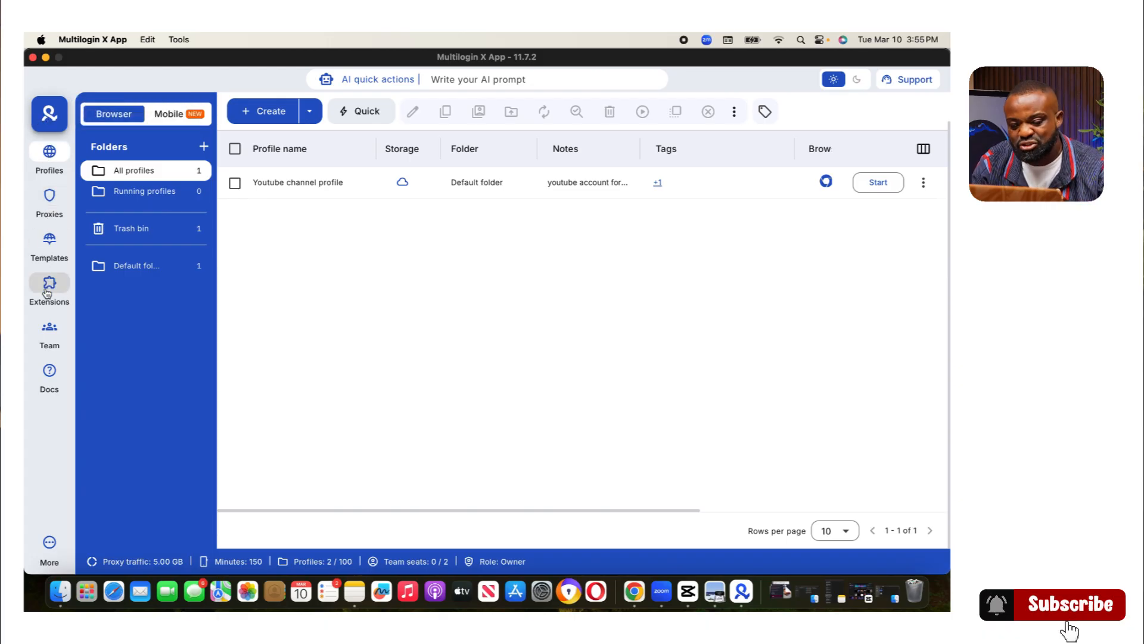
{"action": "left_click", "coordinate": [49, 372]}
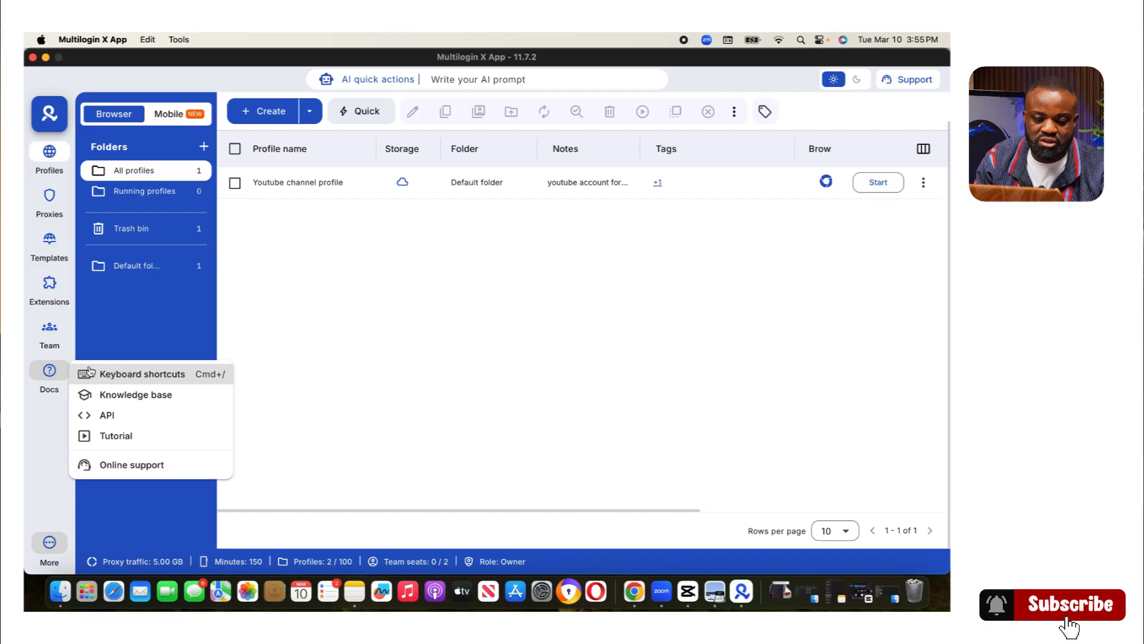
{"action": "left_click", "coordinate": [128, 308]}
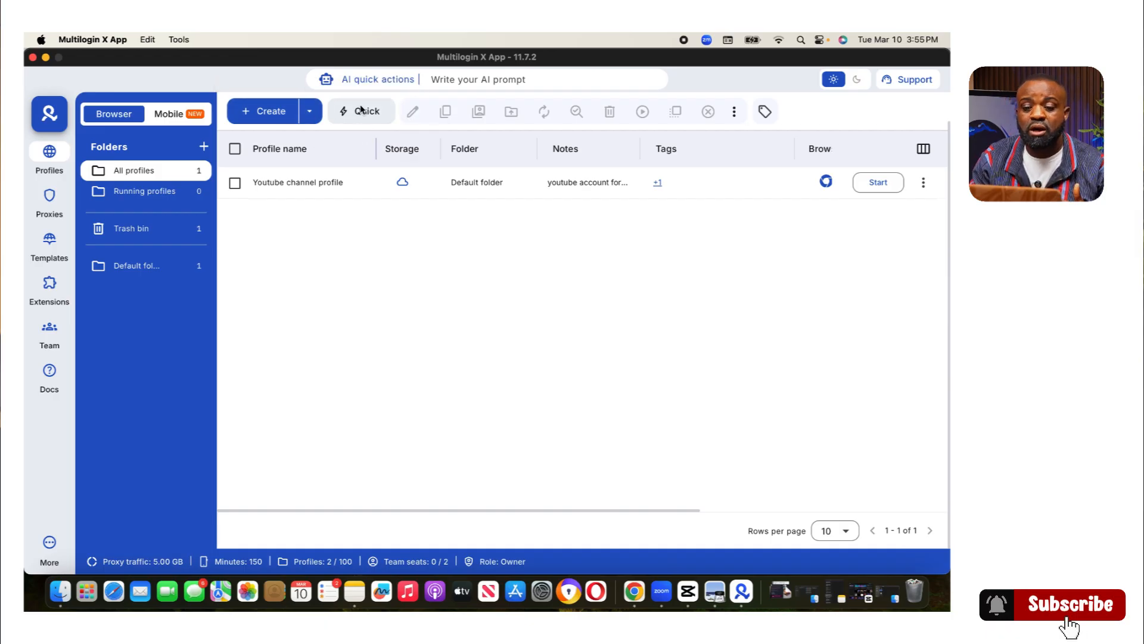
{"action": "left_click", "coordinate": [447, 81]}
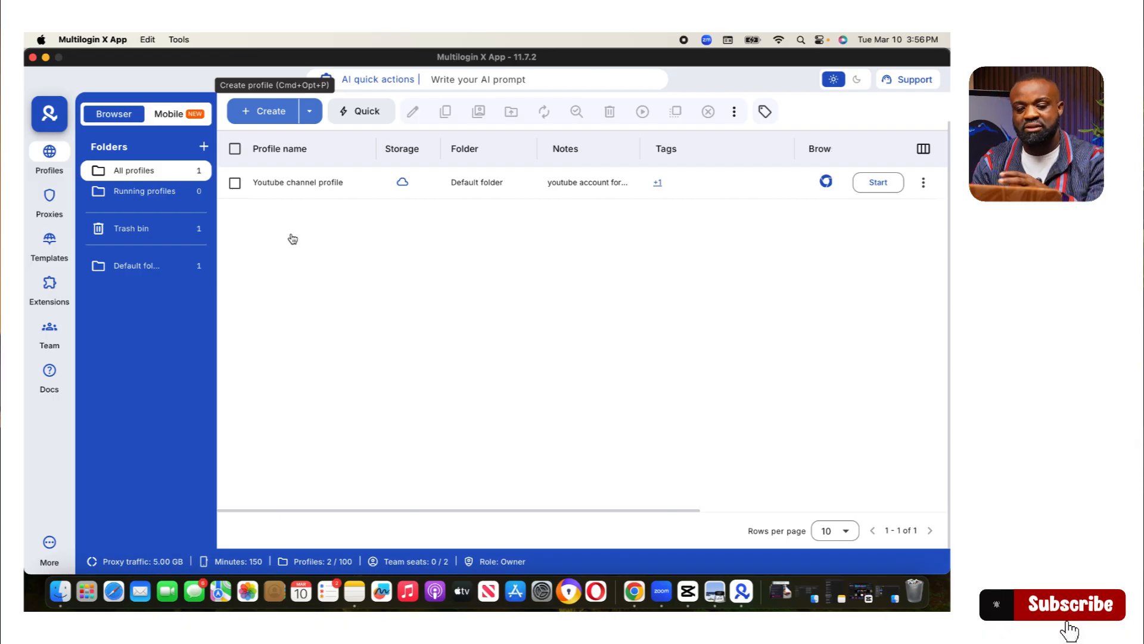
- Start a new browser profile and name it "UK Facebook account"
{"action": "left_click", "coordinate": [269, 119]}
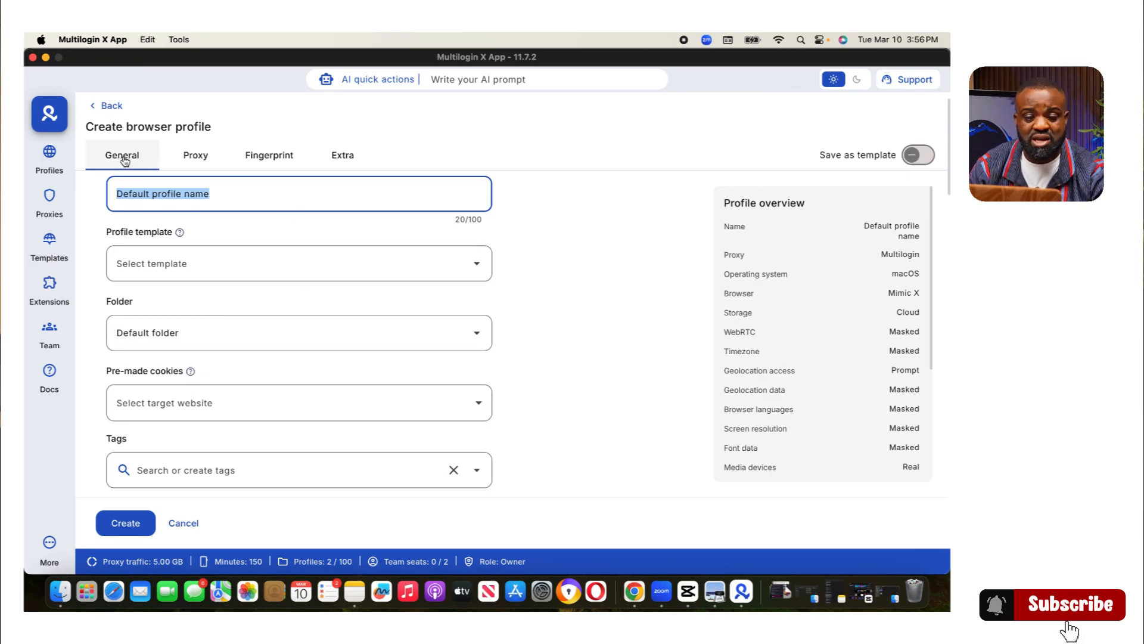
{"action": "triple_click", "coordinate": [166, 198]}
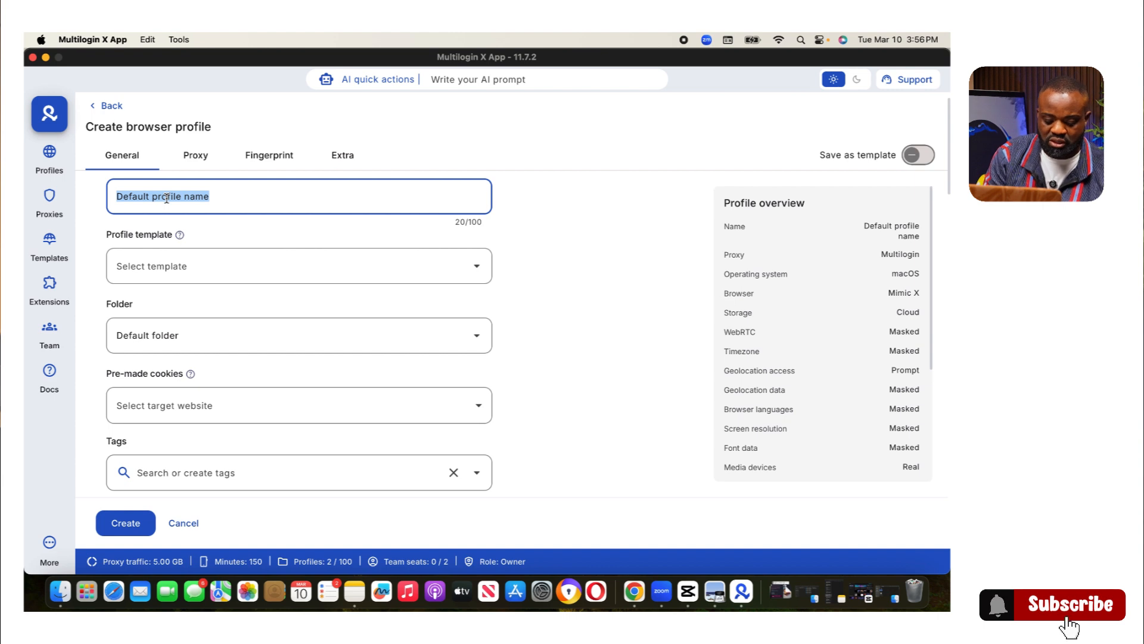
{"action": "type", "text": "UK F"}
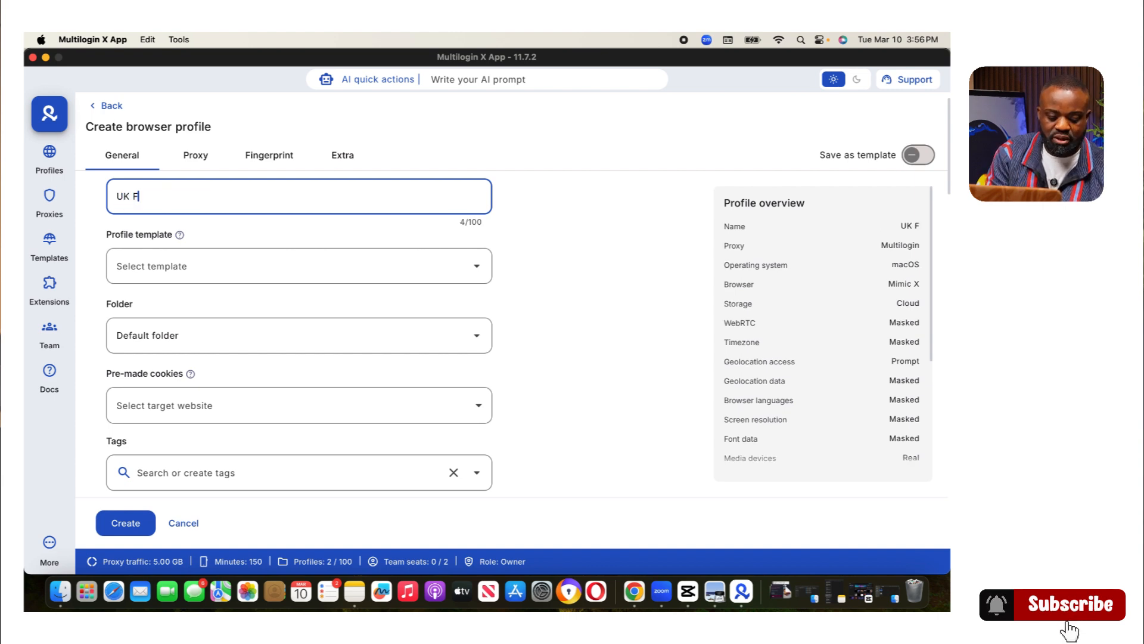
{"action": "type", "text": "acebook account"}
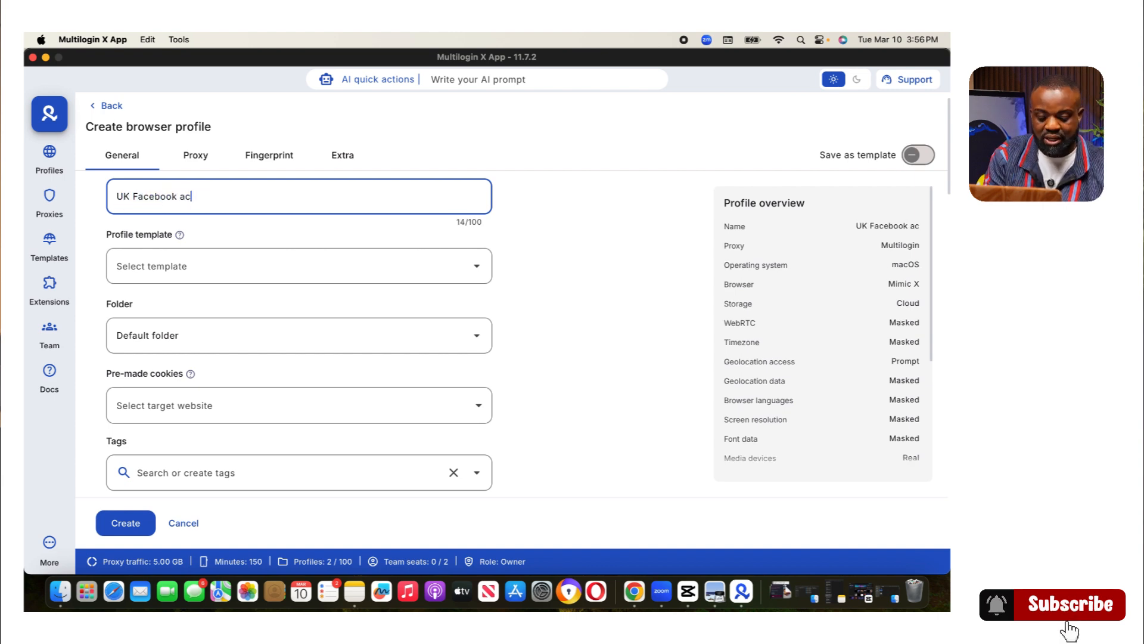
- Check the available choices for profile template, folder and pre-made cookies
{"action": "left_click", "coordinate": [184, 267]}
{"action": "left_click", "coordinate": [118, 308]}
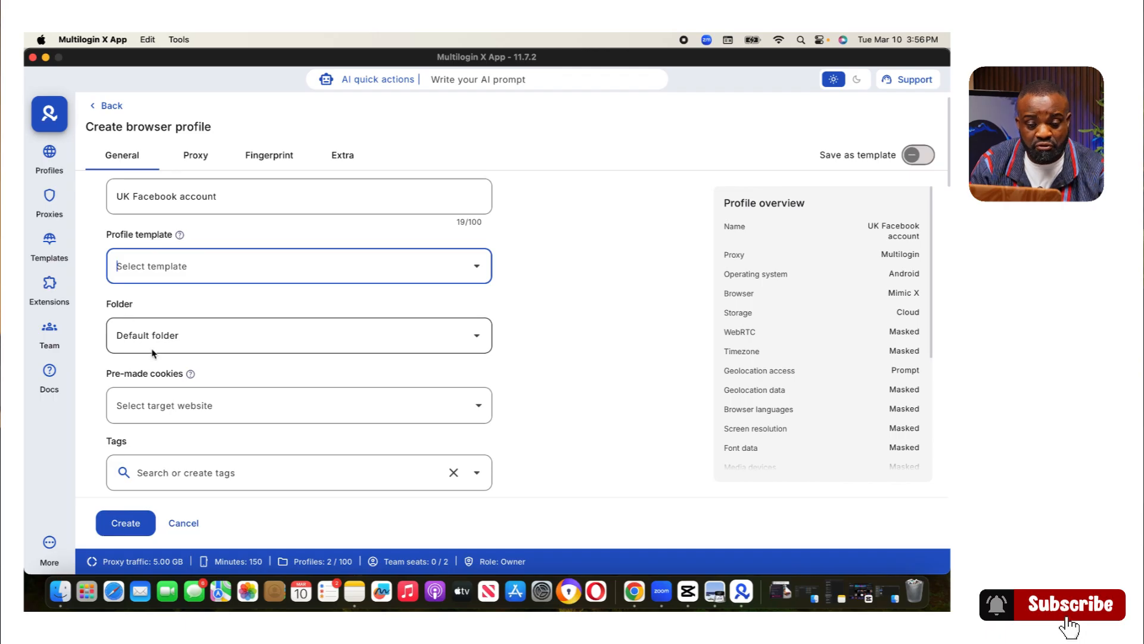
{"action": "left_click", "coordinate": [154, 335]}
{"action": "left_click", "coordinate": [98, 325]}
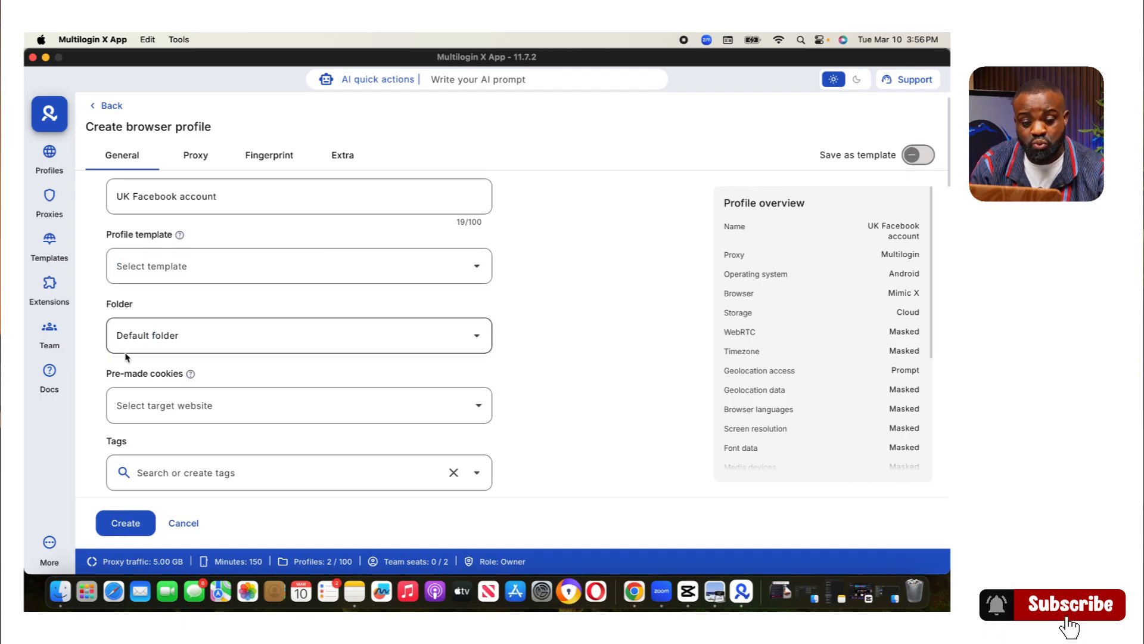
{"action": "scroll", "coordinate": [146, 355], "scroll_direction": "down", "scroll_amount": 1}
{"action": "left_click", "coordinate": [160, 391]}
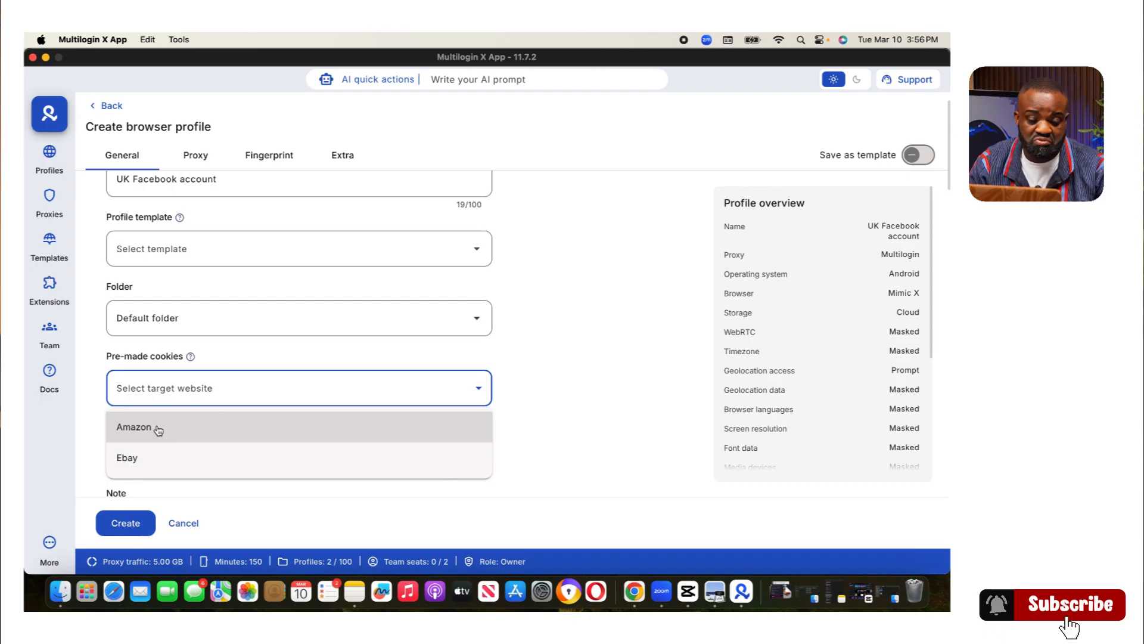
{"action": "left_click", "coordinate": [103, 390]}
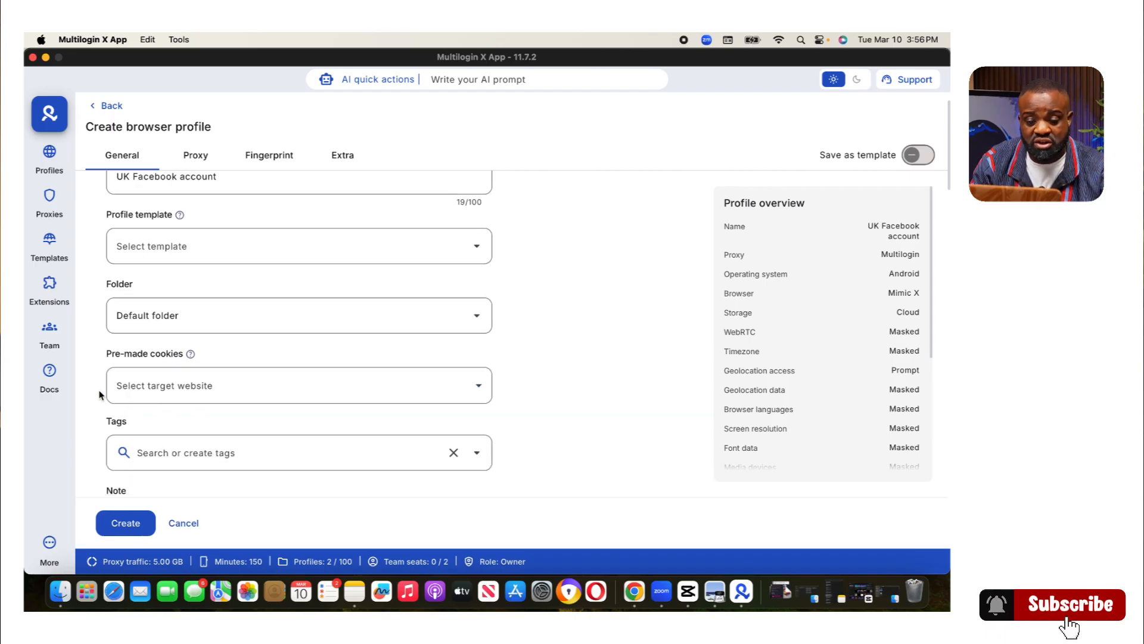
- Create the tag "Facebook account for UK" in green and assign it to the new profile
{"action": "scroll", "coordinate": [145, 346], "scroll_direction": "down", "scroll_amount": 3}
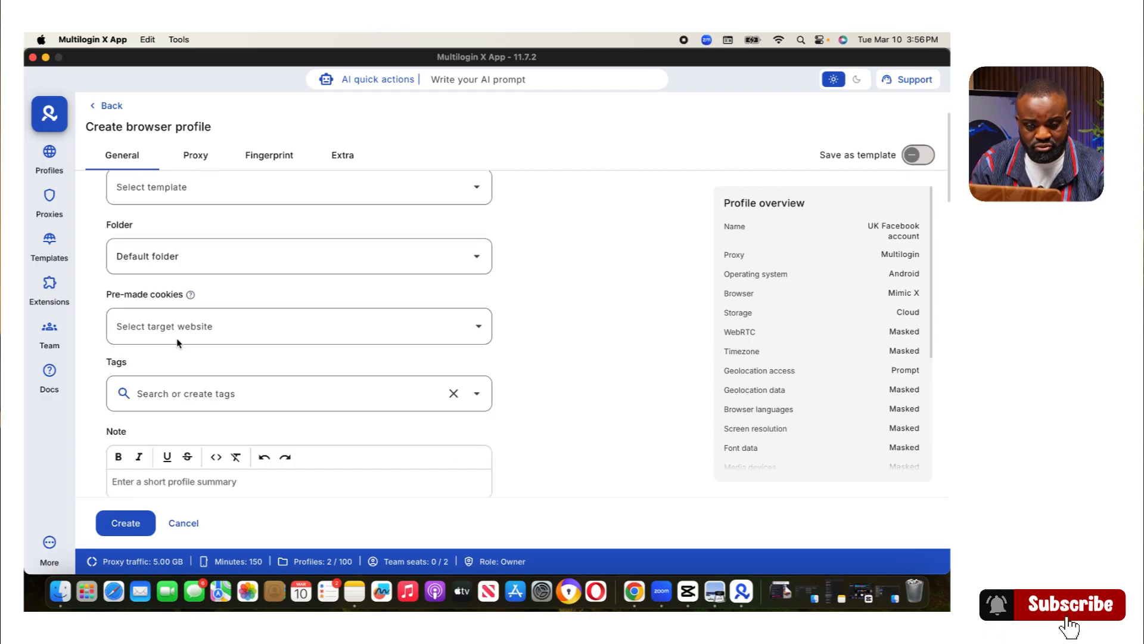
{"action": "left_click", "coordinate": [180, 393]}
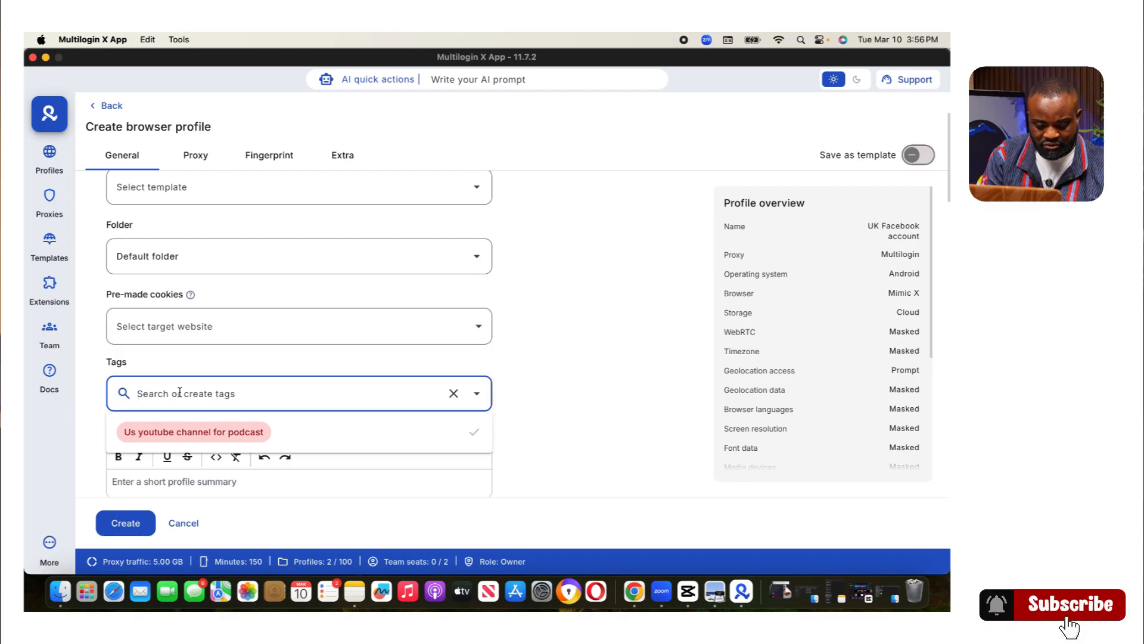
{"action": "type", "text": "Fce"}
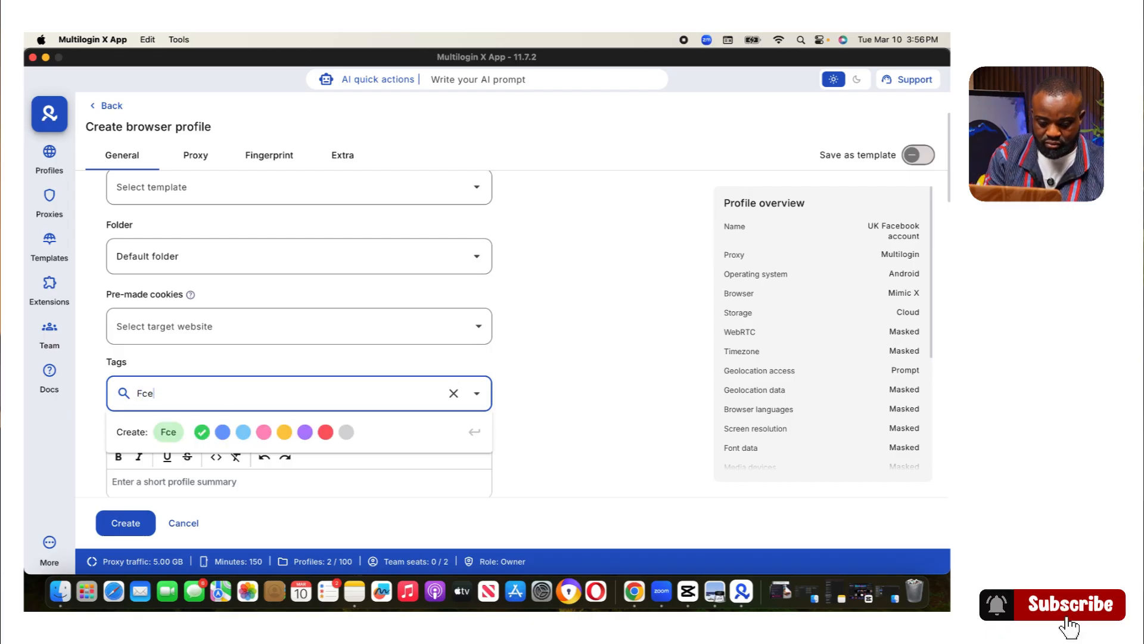
{"action": "key", "text": "BackSpace"}
{"action": "key", "text": "BackSpace"}
{"action": "type", "text": "aceboo"}
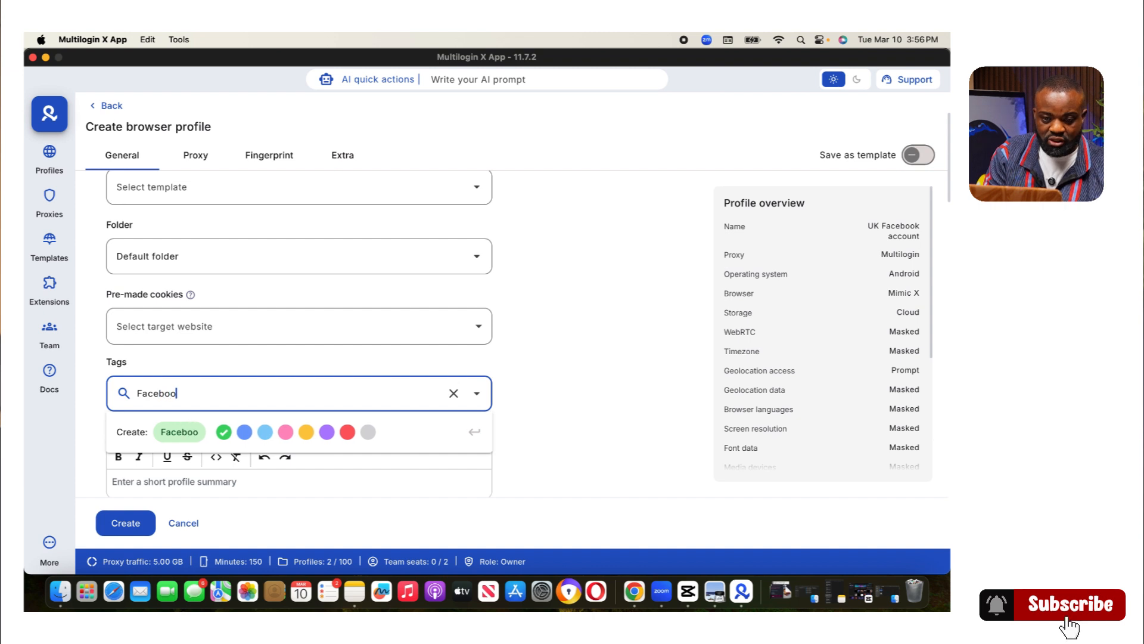
{"action": "type", "text": "k accoun"}
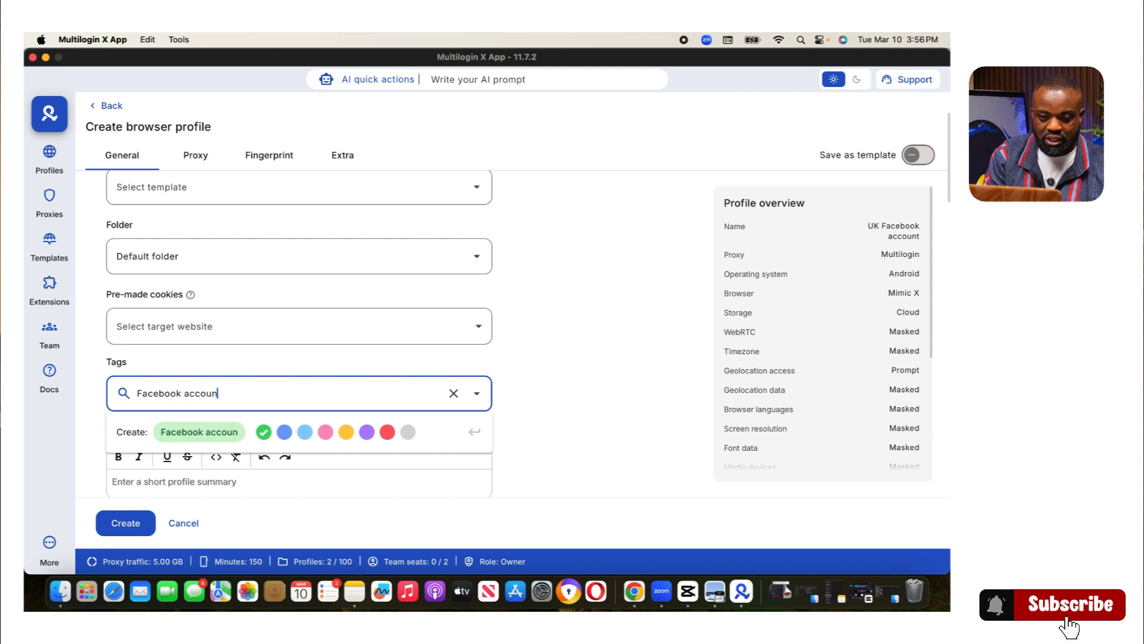
{"action": "type", "text": "t fo"}
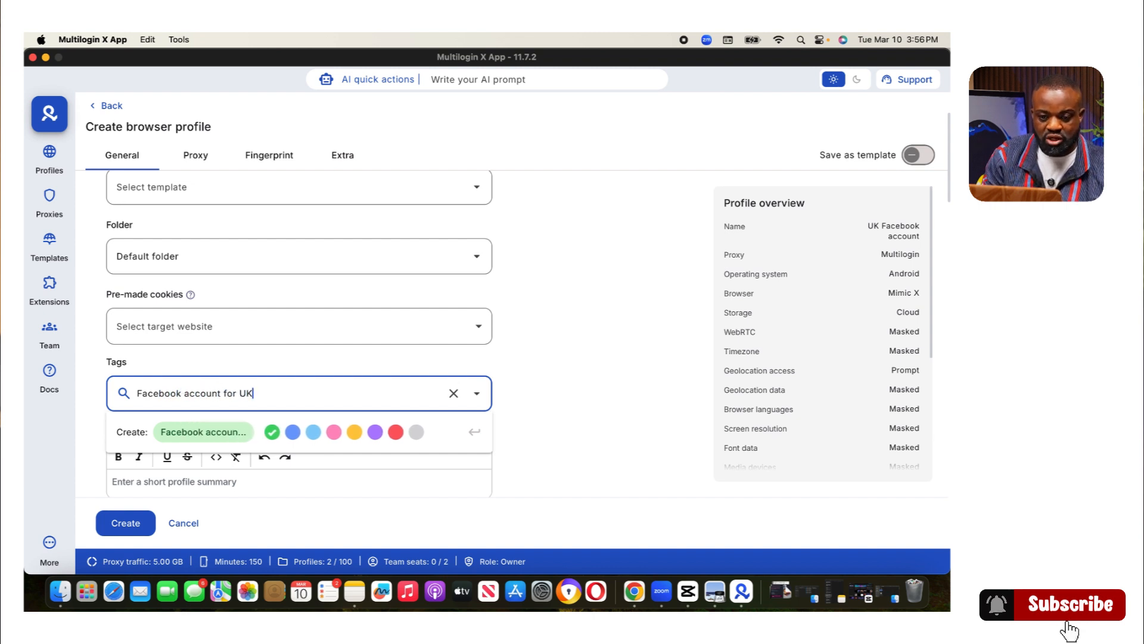
{"action": "type", "text": "r UK"}
{"action": "left_click", "coordinate": [204, 433]}
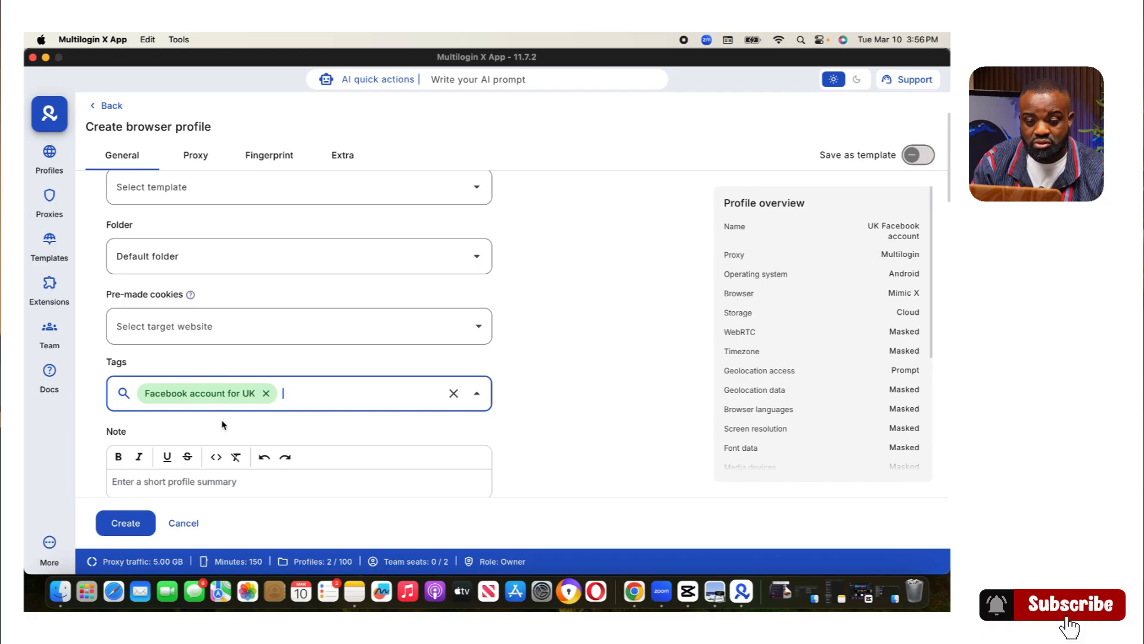
- Enter "UK facebook for Bizlift" as the profile's note
{"action": "scroll", "coordinate": [187, 450], "scroll_direction": "down", "scroll_amount": 1}
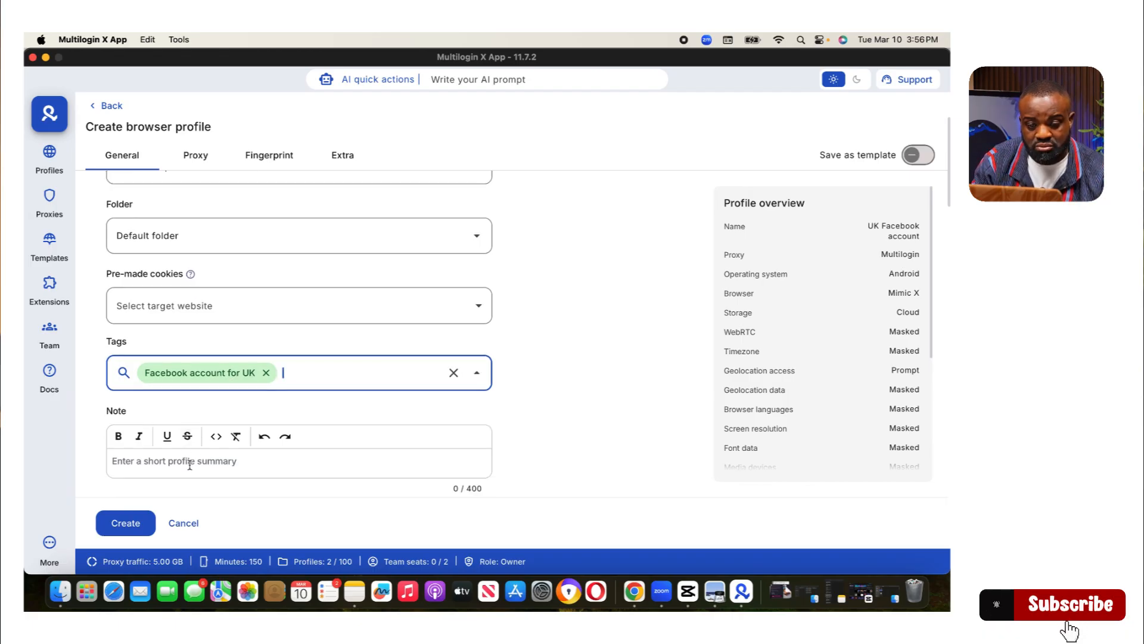
{"action": "left_click", "coordinate": [189, 465]}
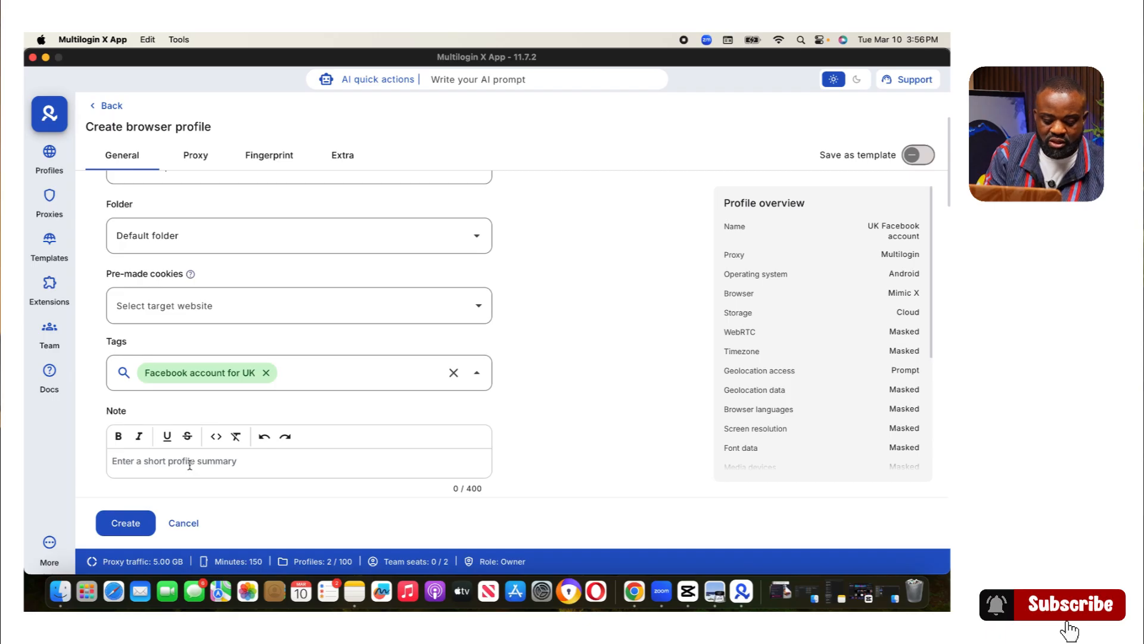
{"action": "type", "text": "UK fac"}
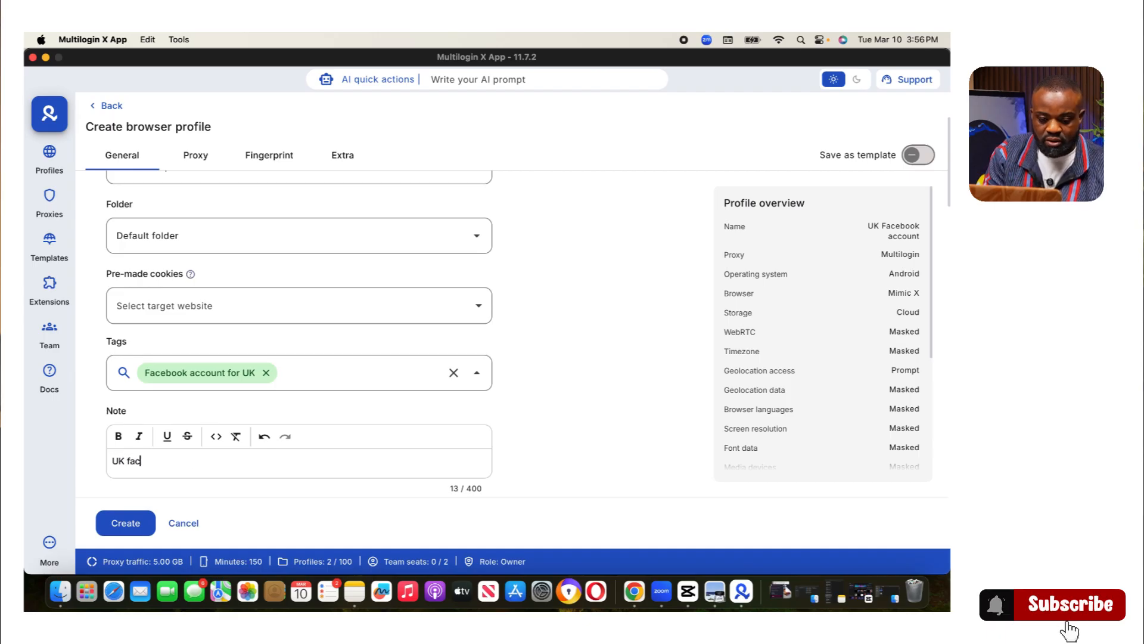
{"action": "type", "text": "ebook fo"}
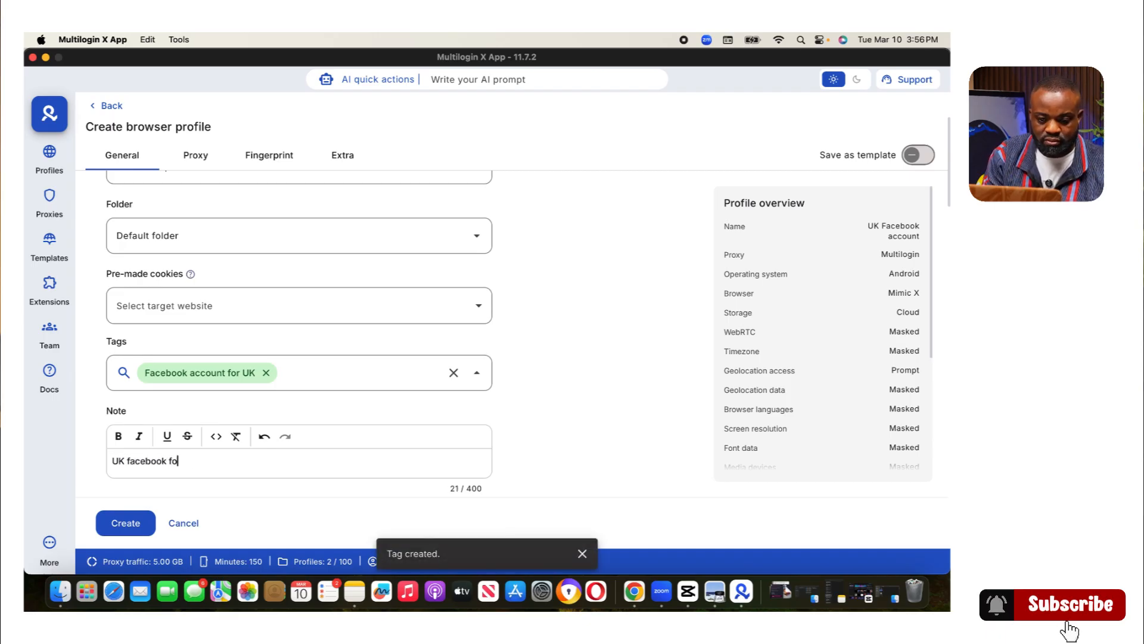
{"action": "type", "text": "r "}
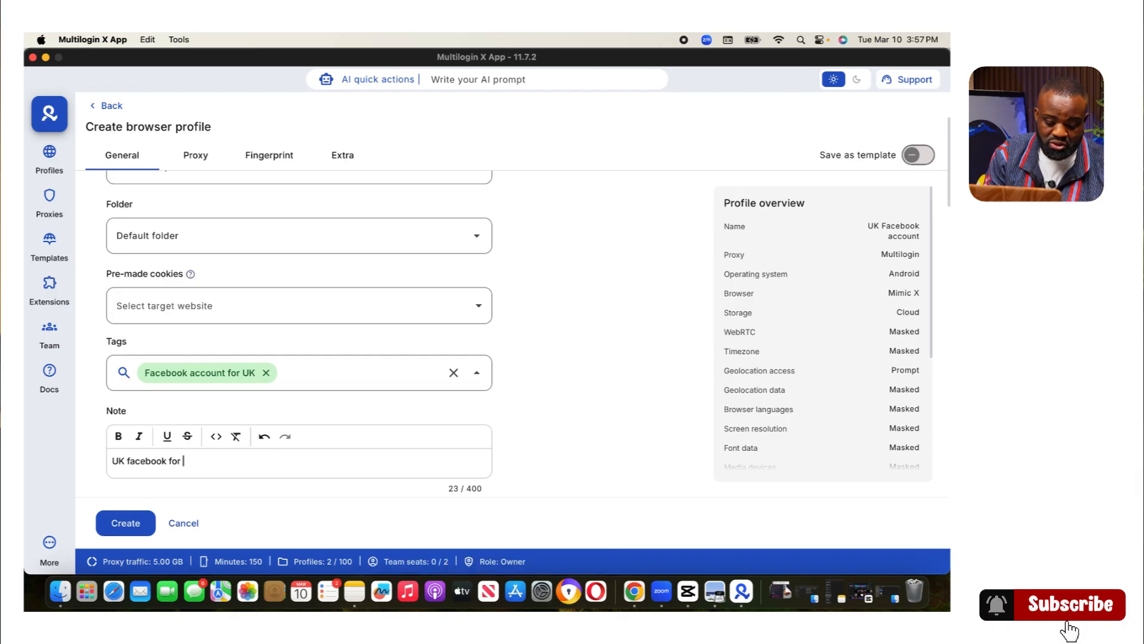
{"action": "type", "text": "Bizlift"}
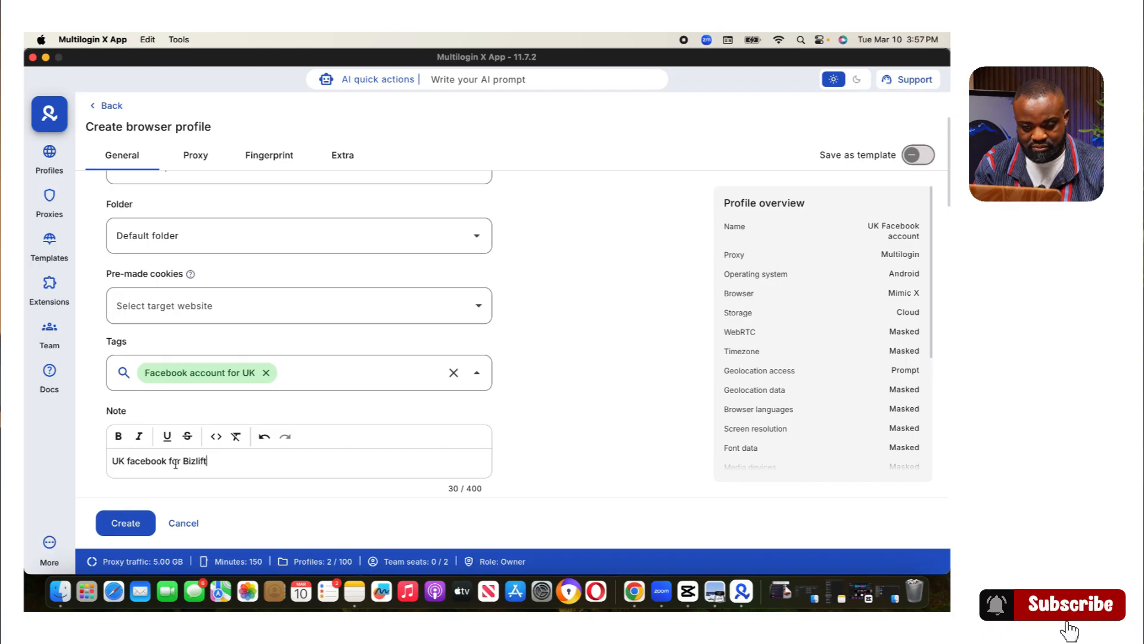
- Set the profile's operating system to macOS
{"action": "scroll", "coordinate": [175, 465], "scroll_direction": "down", "scroll_amount": 3}
{"action": "scroll", "coordinate": [171, 403], "scroll_direction": "down", "scroll_amount": 1}
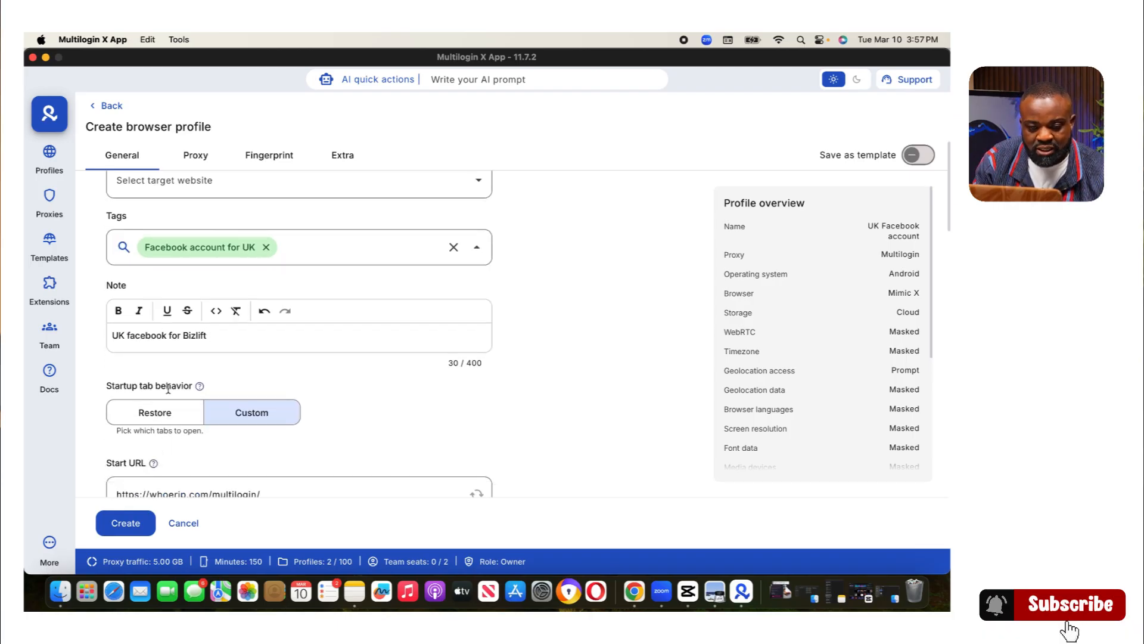
{"action": "scroll", "coordinate": [184, 382], "scroll_direction": "down", "scroll_amount": 1}
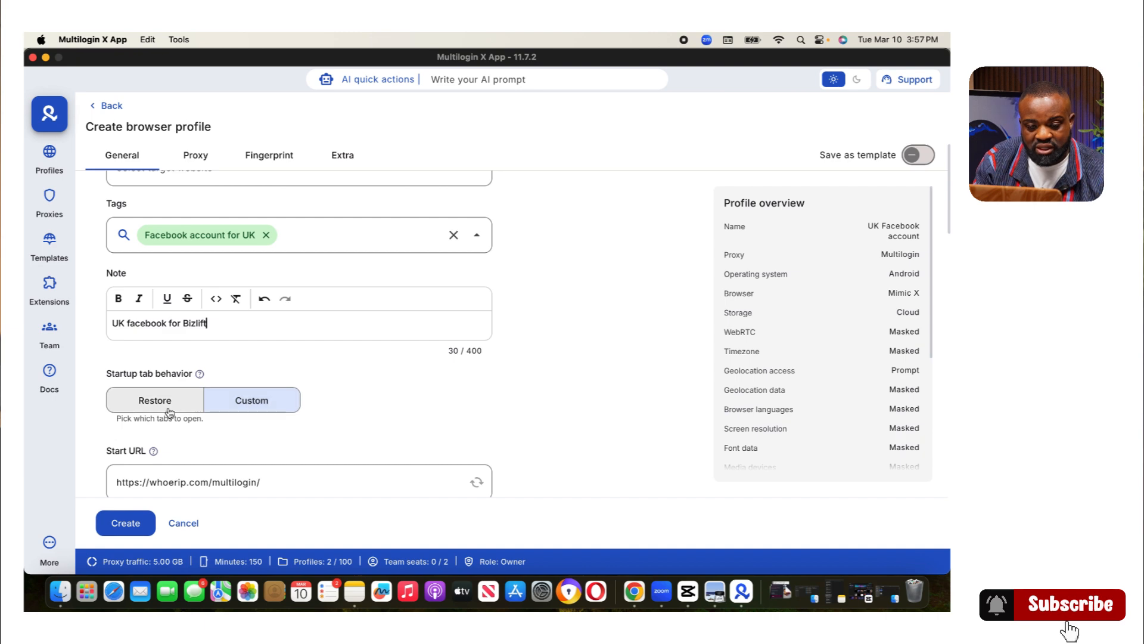
{"action": "scroll", "coordinate": [149, 450], "scroll_direction": "down", "scroll_amount": 3}
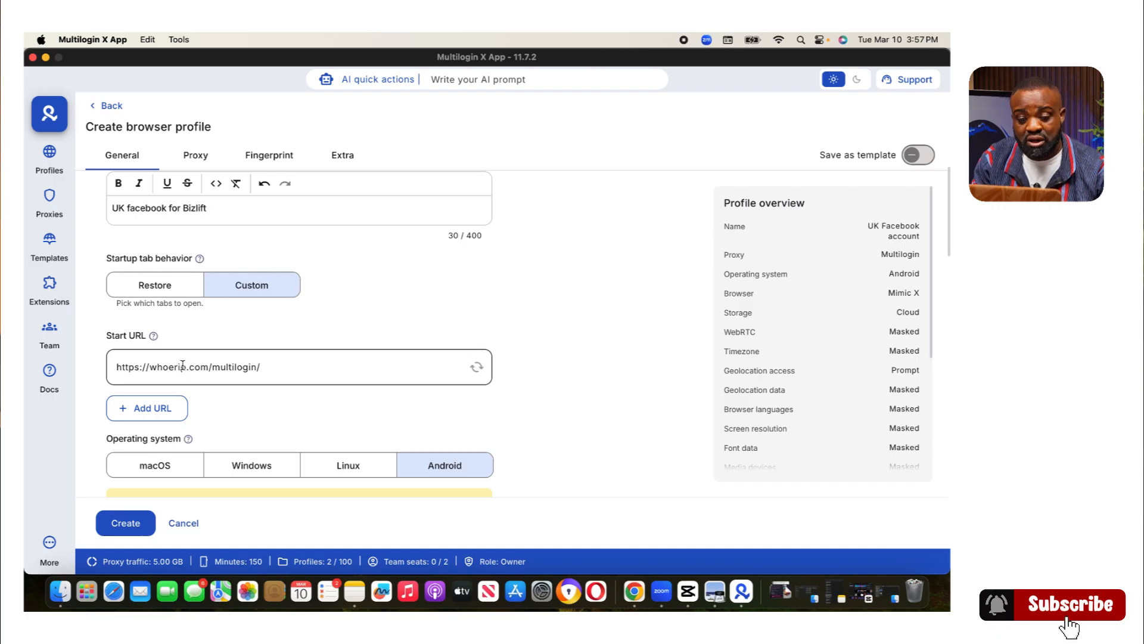
{"action": "scroll", "coordinate": [239, 362], "scroll_direction": "down", "scroll_amount": 2}
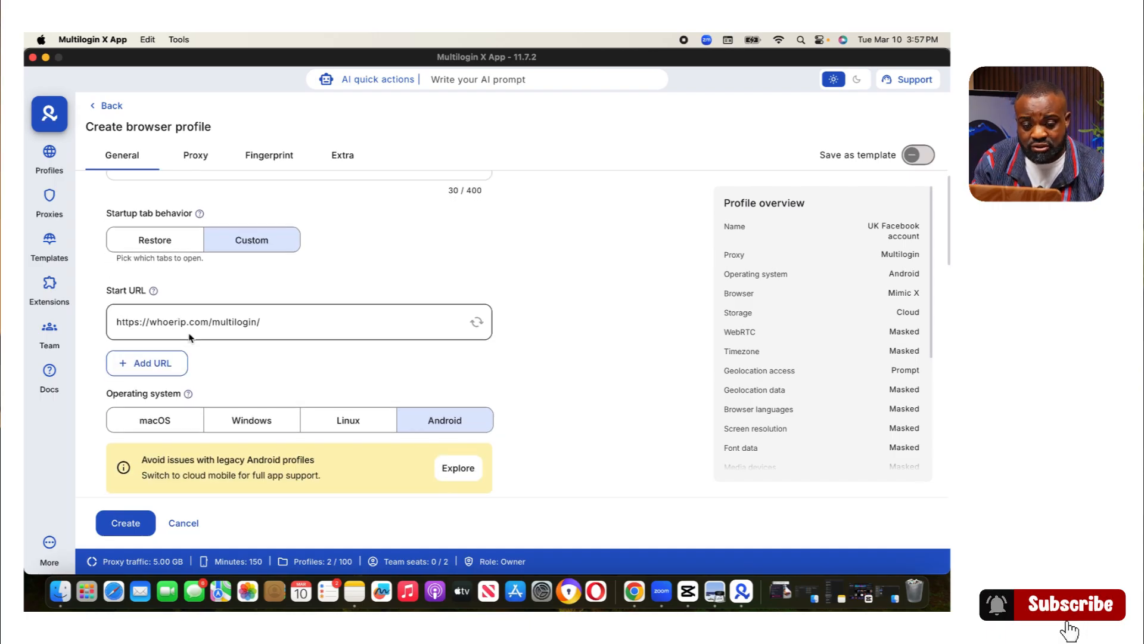
{"action": "scroll", "coordinate": [259, 386], "scroll_direction": "down", "scroll_amount": 1}
{"action": "scroll", "coordinate": [258, 386], "scroll_direction": "down", "scroll_amount": 2}
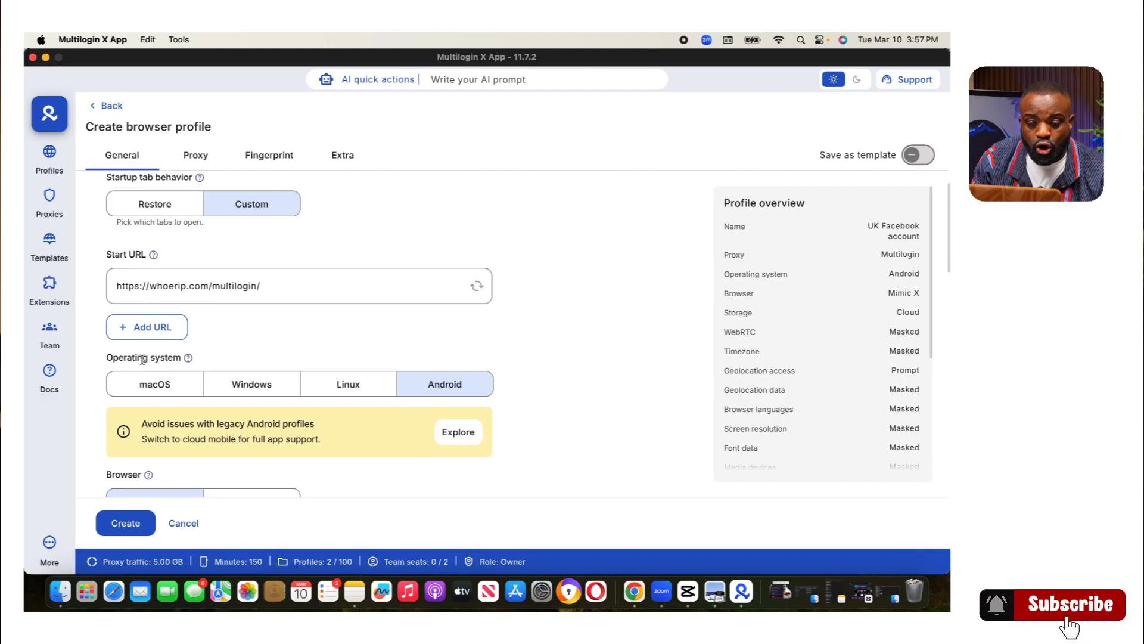
{"action": "scroll", "coordinate": [262, 382], "scroll_direction": "down", "scroll_amount": 1}
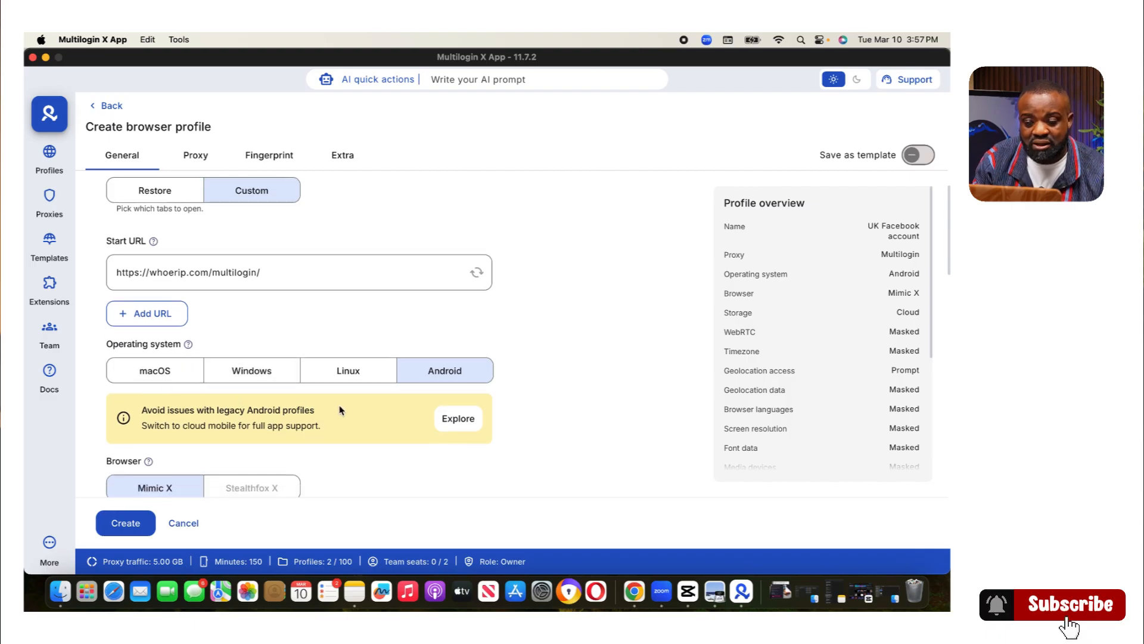
{"action": "left_click", "coordinate": [160, 373]}
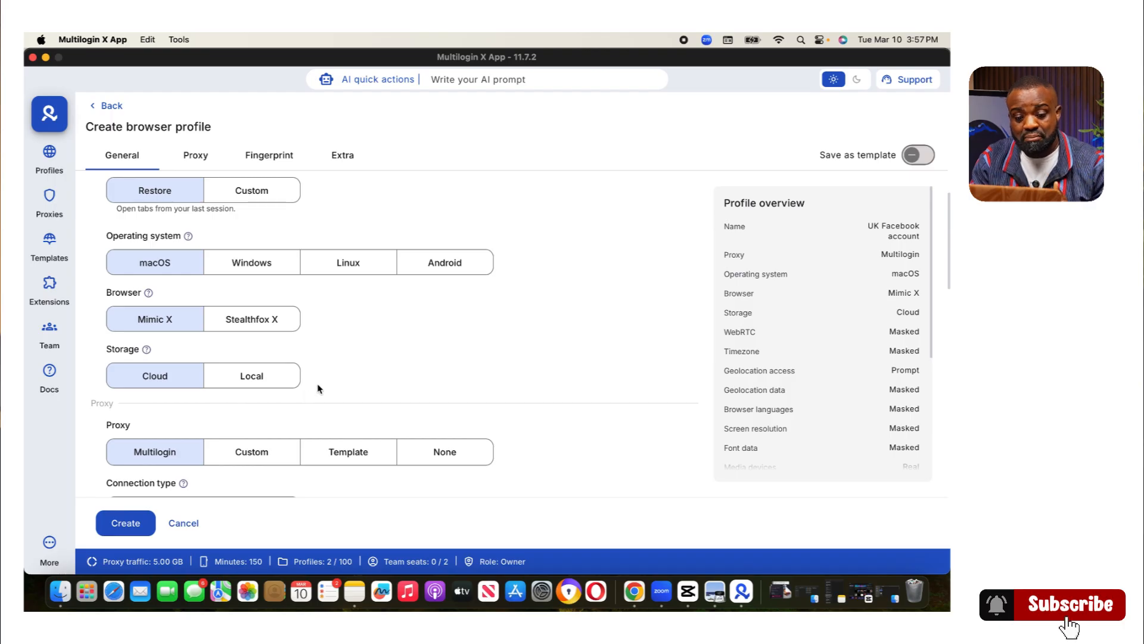
- Review the profile's startup tab, browser, storage and proxy settings
{"action": "scroll", "coordinate": [289, 388], "scroll_direction": "up", "scroll_amount": 5}
{"action": "scroll", "coordinate": [245, 370], "scroll_direction": "down", "scroll_amount": 3}
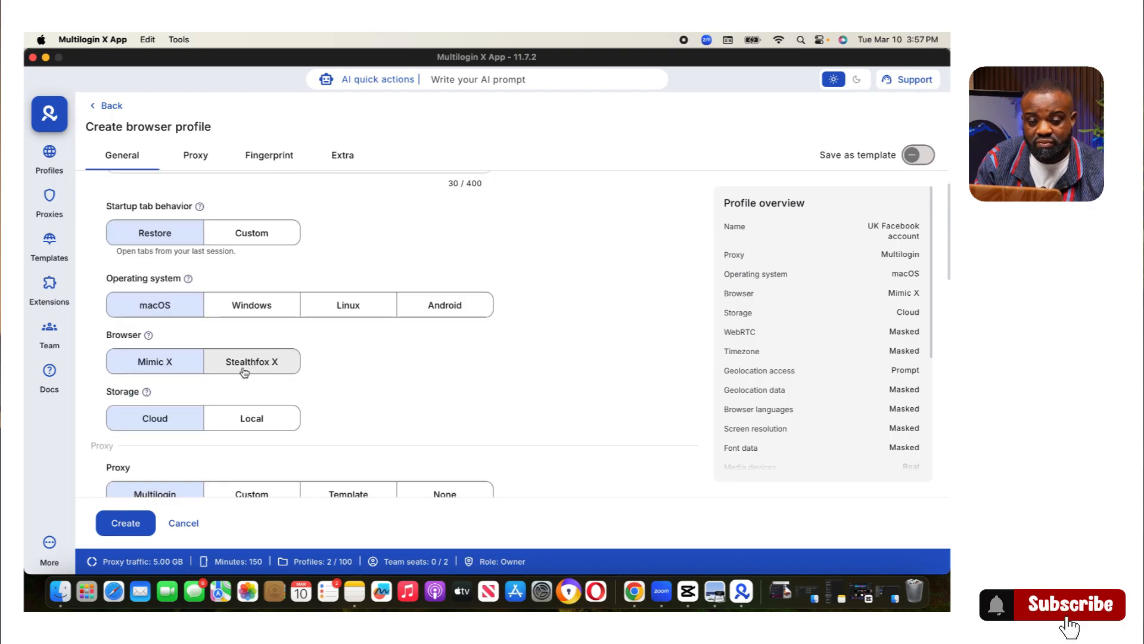
{"action": "scroll", "coordinate": [244, 372], "scroll_direction": "down", "scroll_amount": 1}
{"action": "mouse_move", "coordinate": [148, 316]}
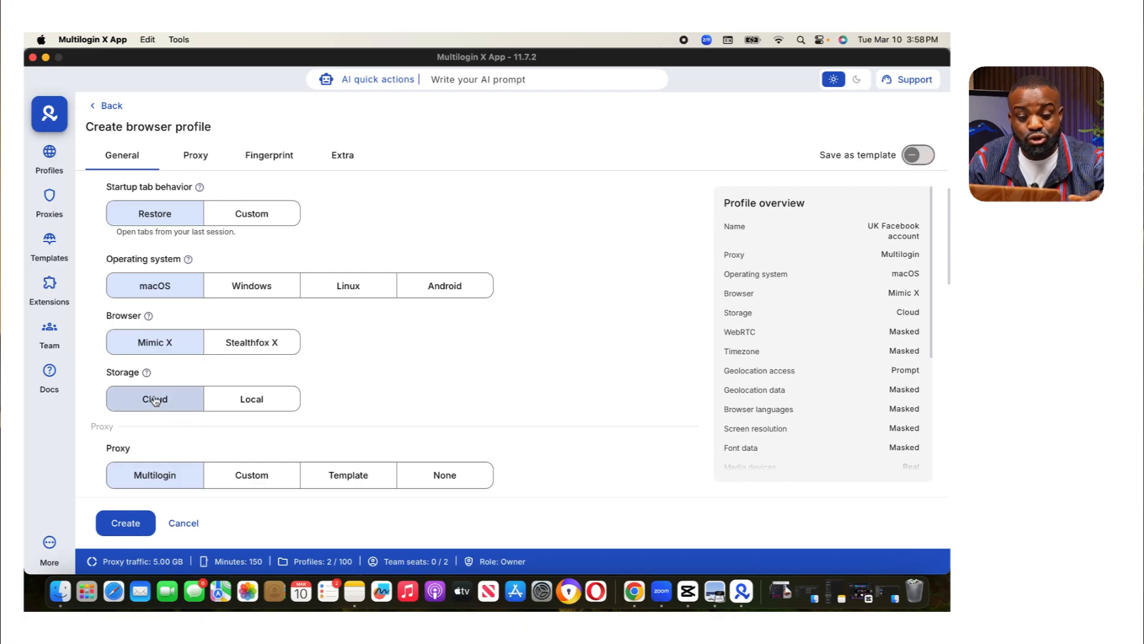
{"action": "scroll", "coordinate": [173, 445], "scroll_direction": "down", "scroll_amount": 1}
{"action": "scroll", "coordinate": [173, 445], "scroll_direction": "down", "scroll_amount": 4}
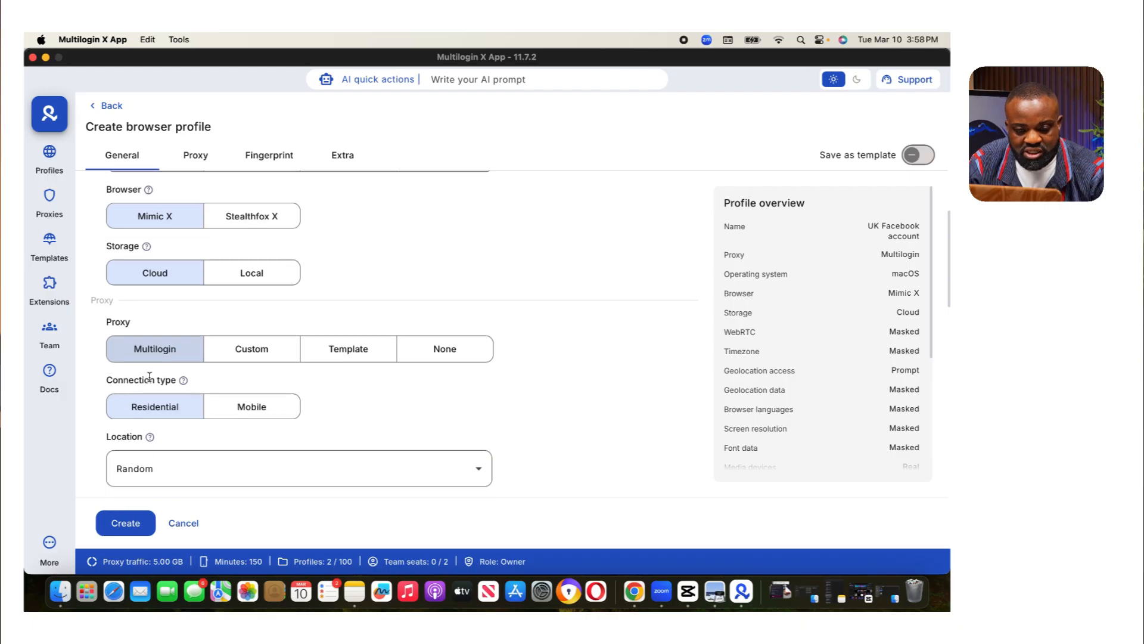
- Set the Multilogin residential proxy's location to United Kingdom
{"action": "scroll", "coordinate": [173, 411], "scroll_direction": "down", "scroll_amount": 1}
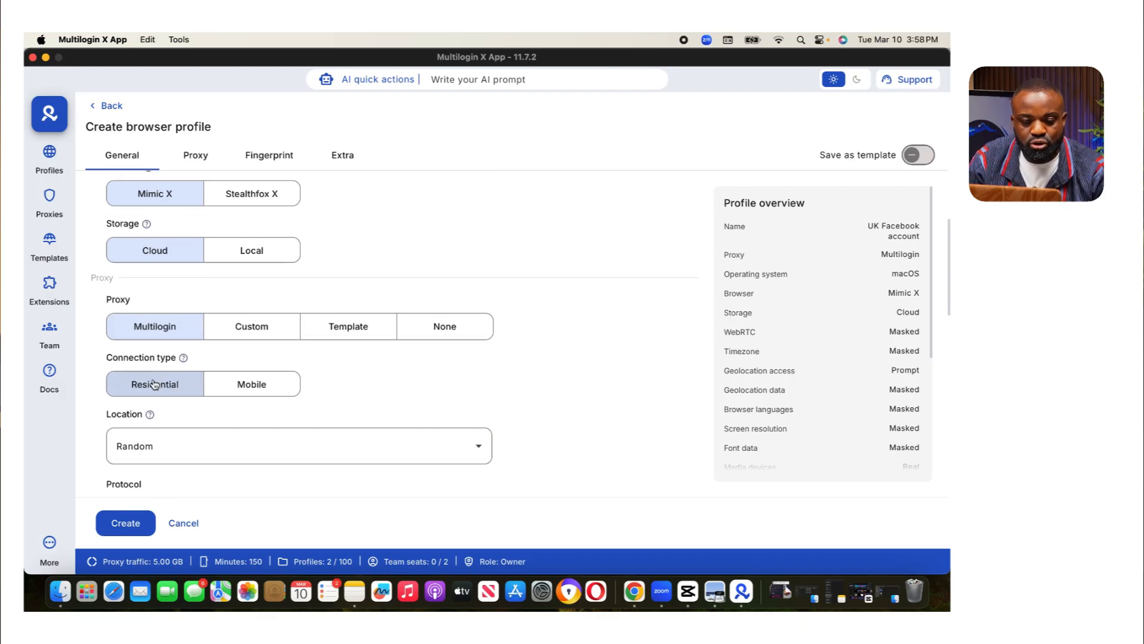
{"action": "scroll", "coordinate": [152, 374], "scroll_direction": "down", "scroll_amount": 1}
{"action": "scroll", "coordinate": [153, 381], "scroll_direction": "down", "scroll_amount": 1}
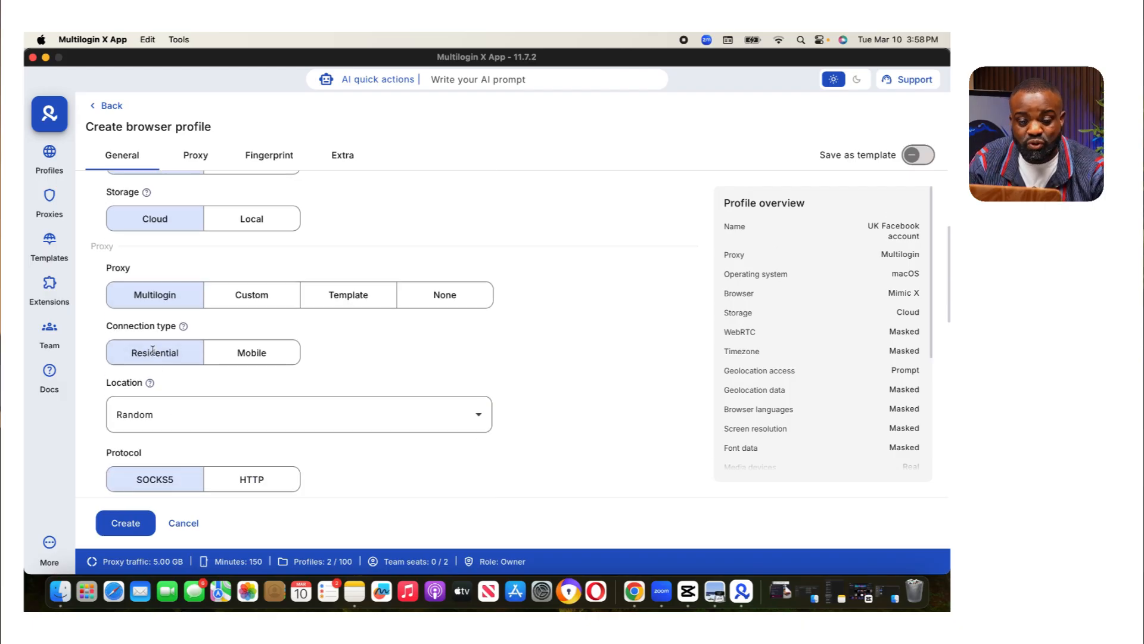
{"action": "left_click", "coordinate": [202, 426]}
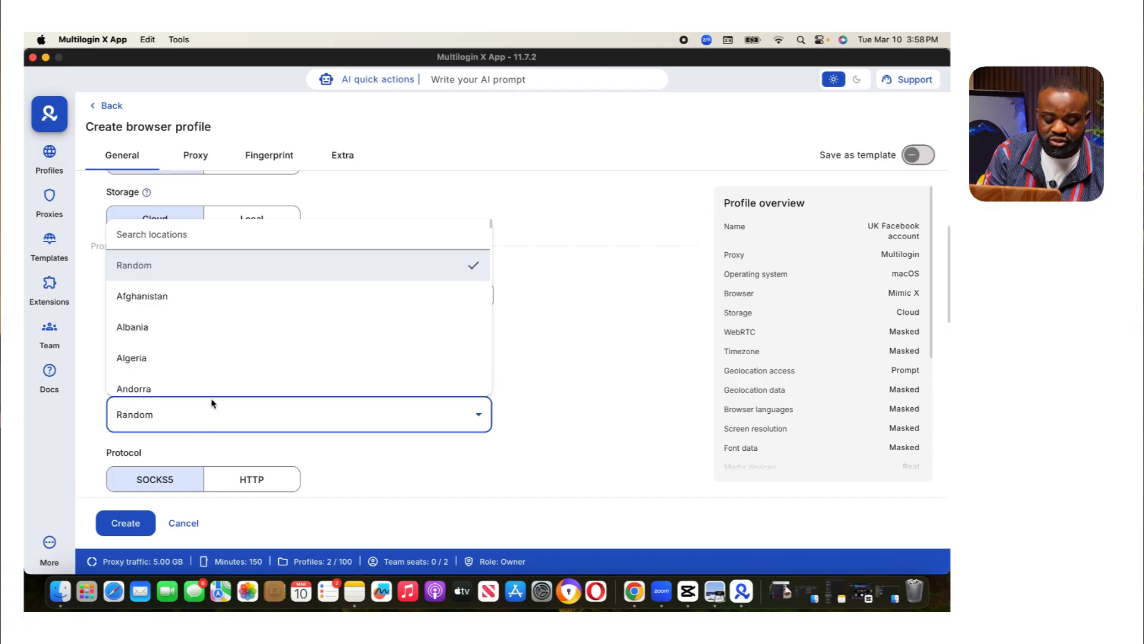
{"action": "type", "text": "united"}
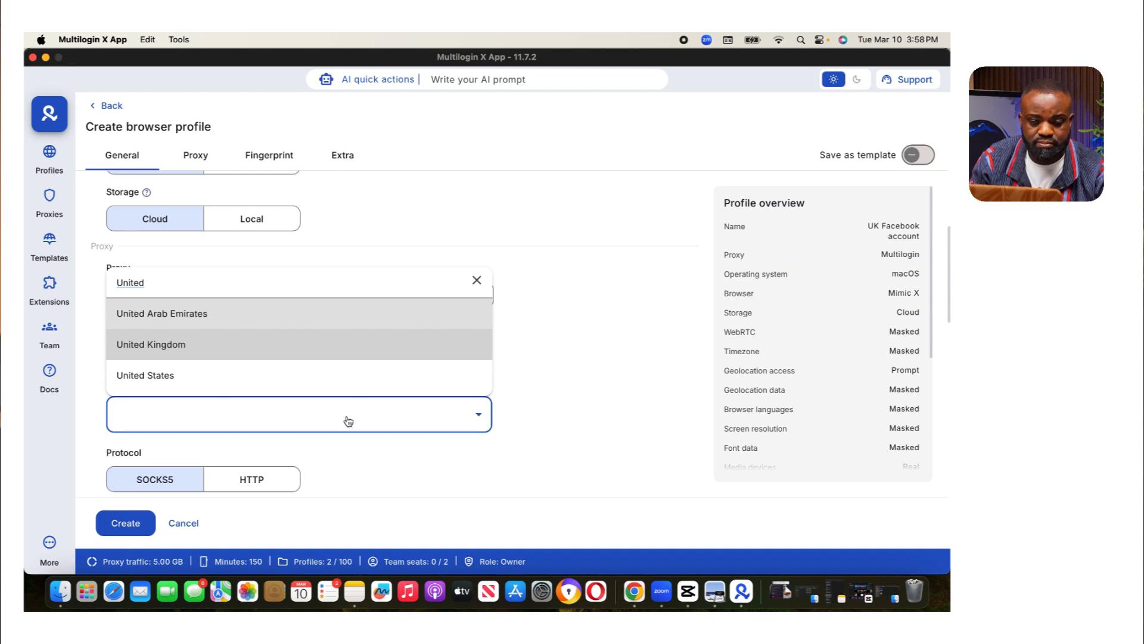
{"action": "key", "text": "Return"}
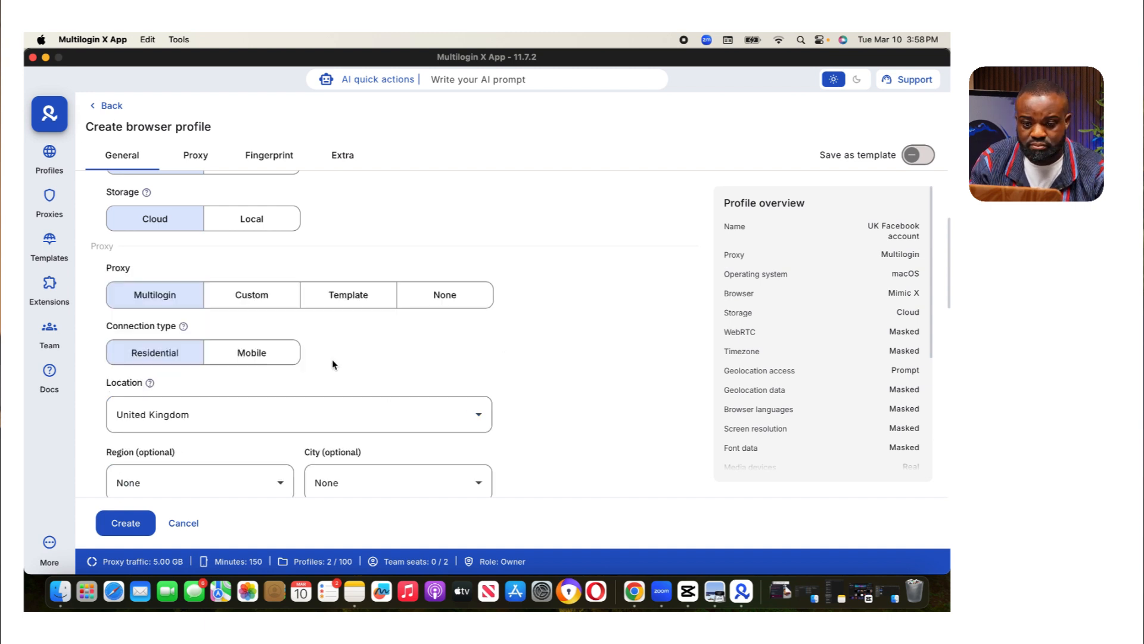
- Examine the optional regions offered for the United Kingdom proxy location without choosing one
{"action": "scroll", "coordinate": [329, 406], "scroll_direction": "down", "scroll_amount": 5}
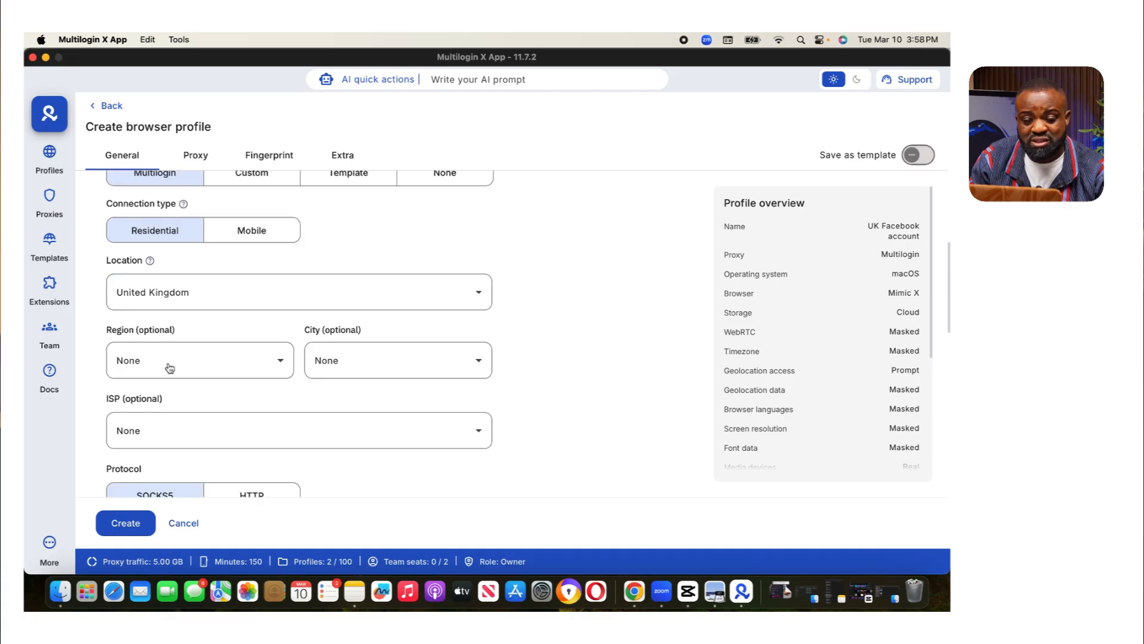
{"action": "left_click", "coordinate": [171, 366]}
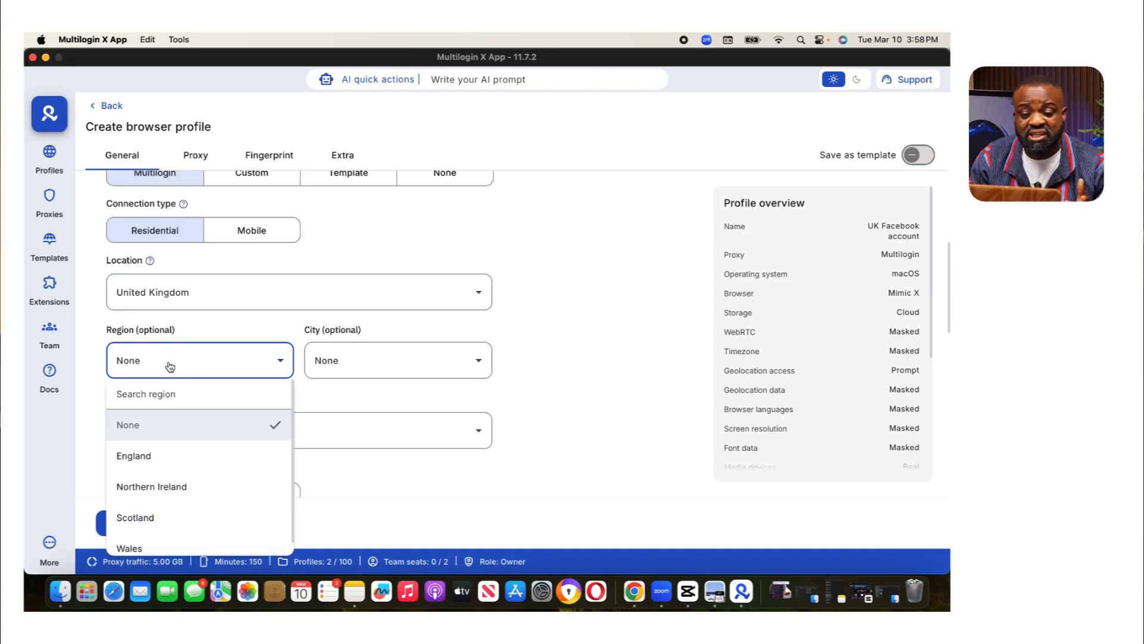
{"action": "left_click", "coordinate": [260, 334]}
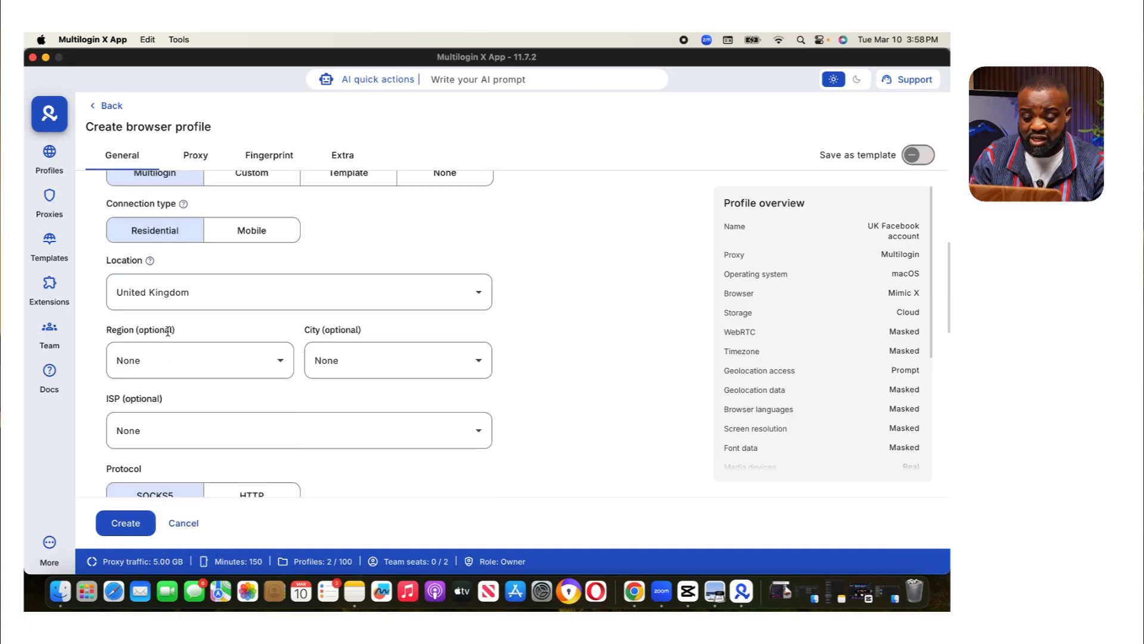
- Set the proxy protocol to HTTP
{"action": "scroll", "coordinate": [358, 379], "scroll_direction": "down", "scroll_amount": 3}
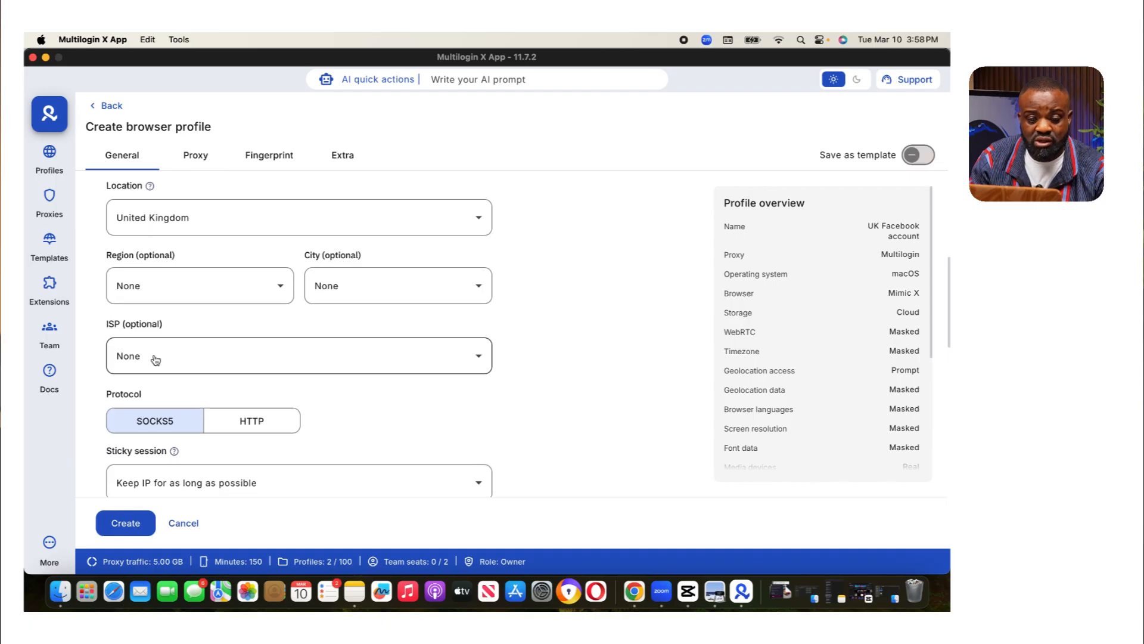
{"action": "scroll", "coordinate": [230, 356], "scroll_direction": "down", "scroll_amount": 1}
{"action": "scroll", "coordinate": [143, 323], "scroll_direction": "down", "scroll_amount": 3}
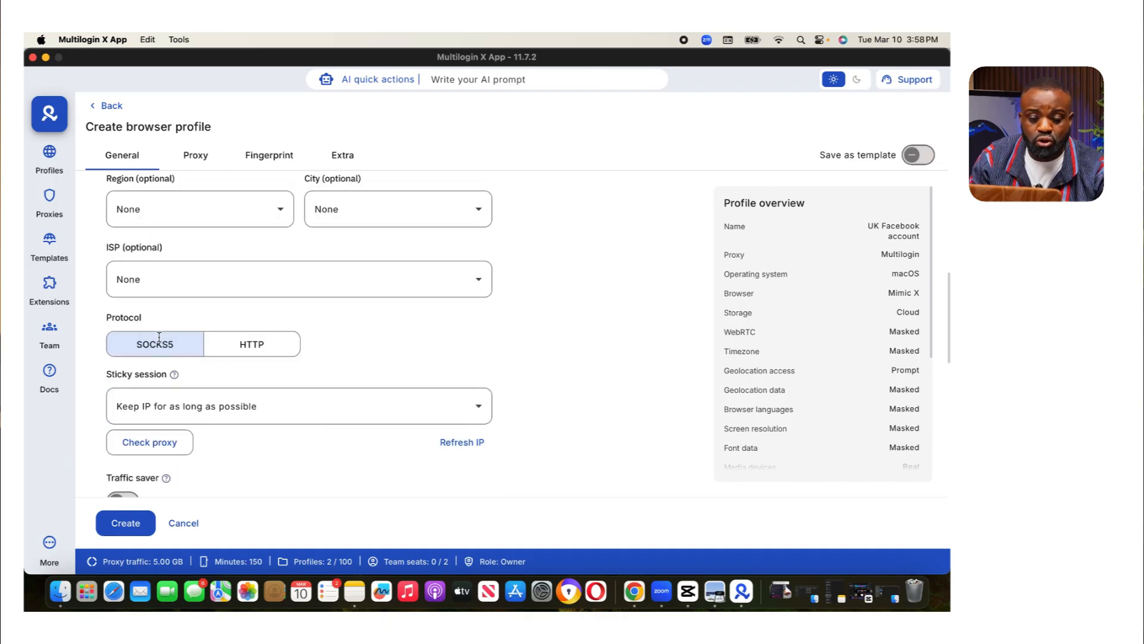
{"action": "left_click", "coordinate": [264, 351]}
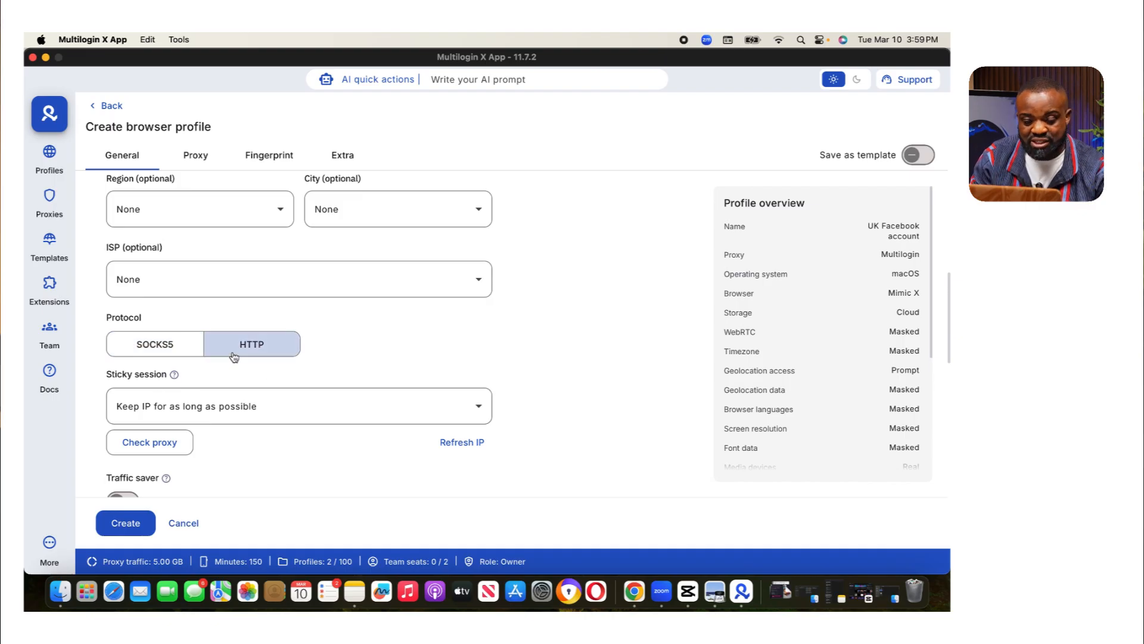
- Review the remaining proxy and fingerprint settings, and create the browser profile
{"action": "scroll", "coordinate": [161, 381], "scroll_direction": "down", "scroll_amount": 1}
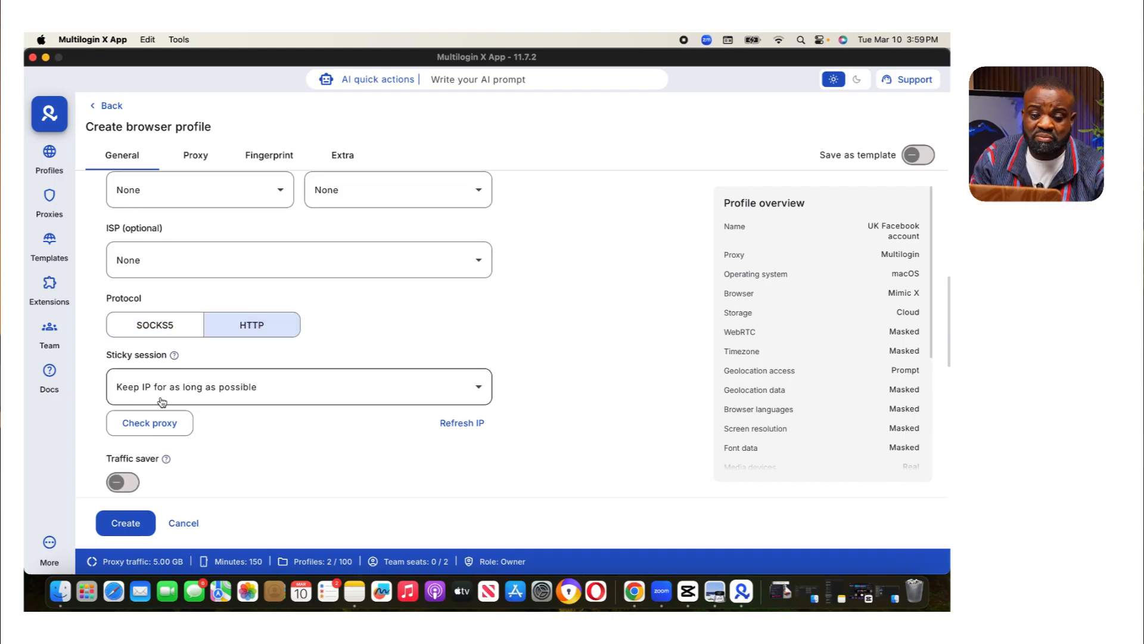
{"action": "scroll", "coordinate": [267, 342], "scroll_direction": "down", "scroll_amount": 1}
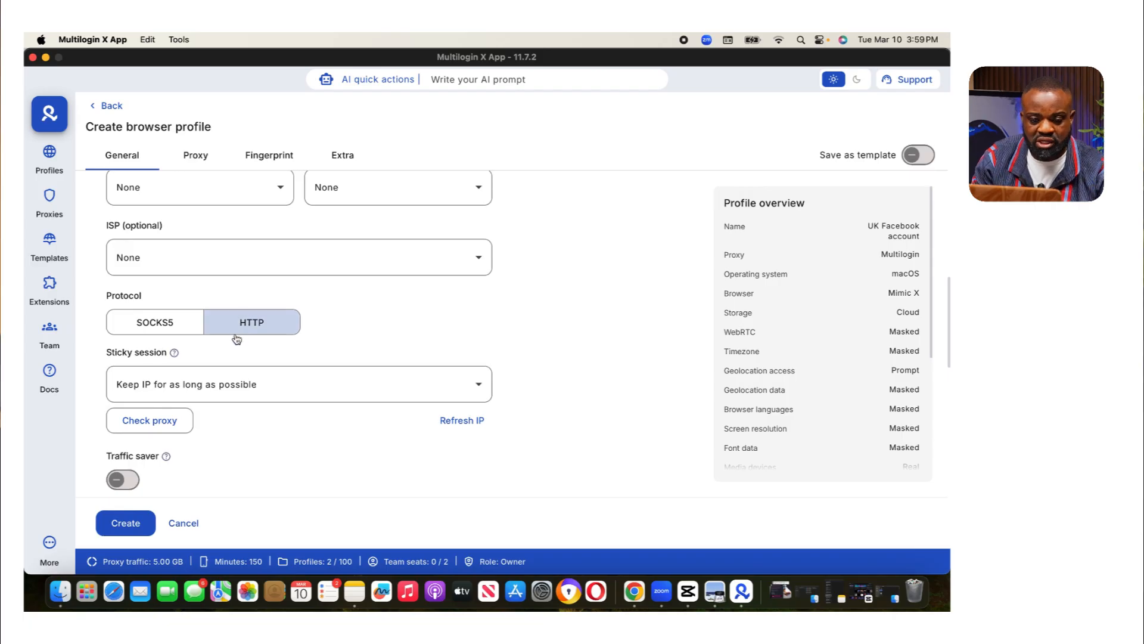
{"action": "scroll", "coordinate": [248, 370], "scroll_direction": "down", "scroll_amount": 4}
{"action": "scroll", "coordinate": [237, 359], "scroll_direction": "down", "scroll_amount": 5}
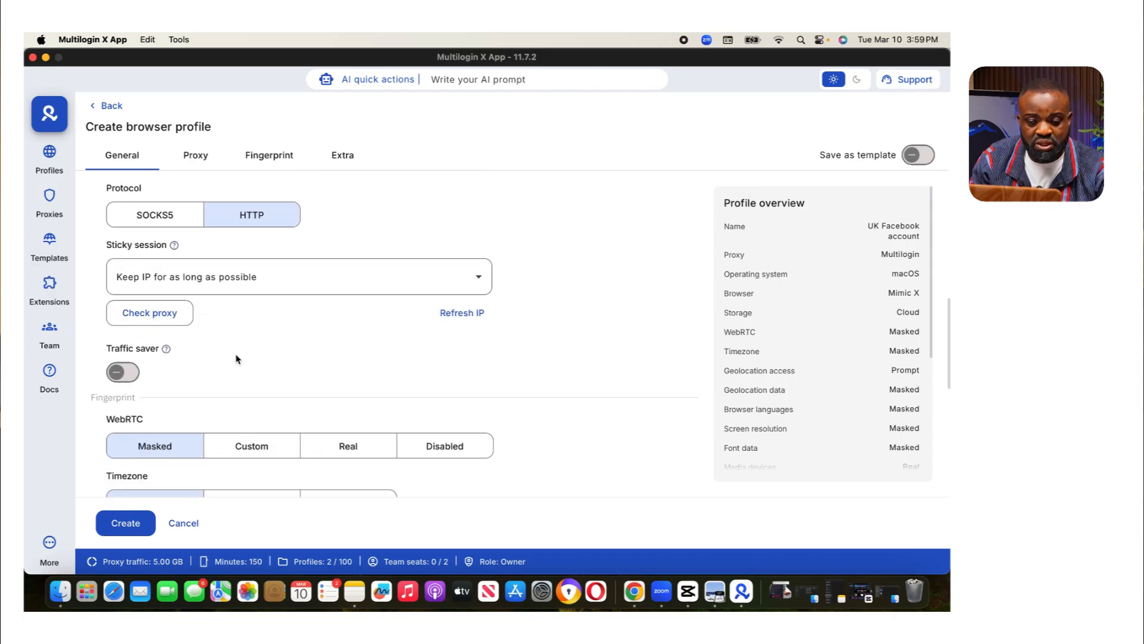
{"action": "scroll", "coordinate": [135, 242], "scroll_direction": "up", "scroll_amount": 1}
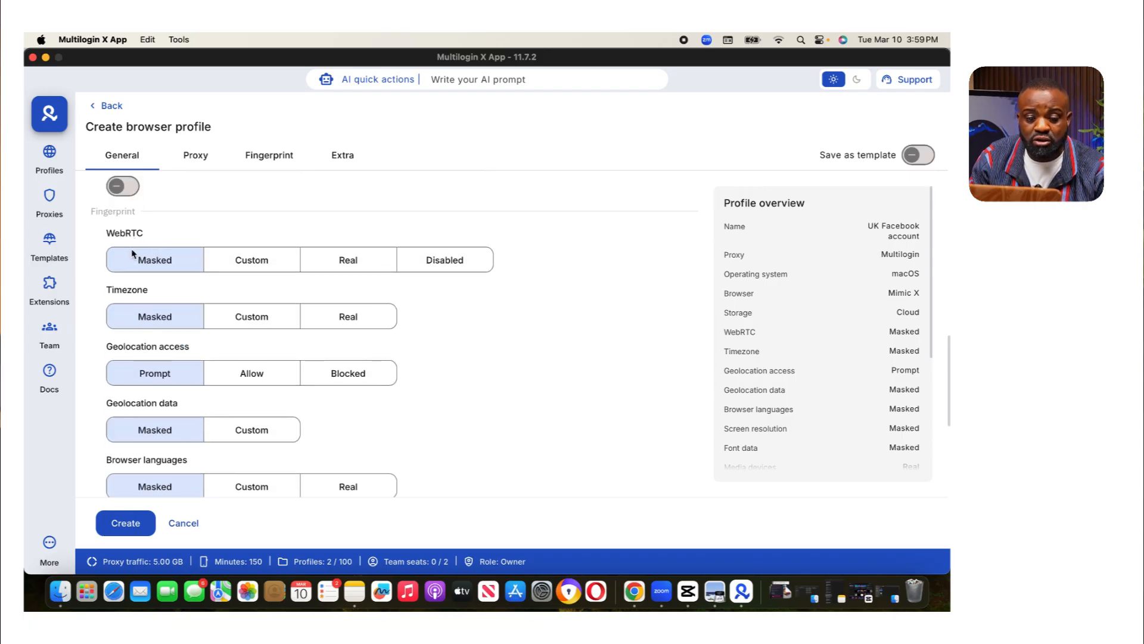
{"action": "scroll", "coordinate": [172, 398], "scroll_direction": "down", "scroll_amount": 7}
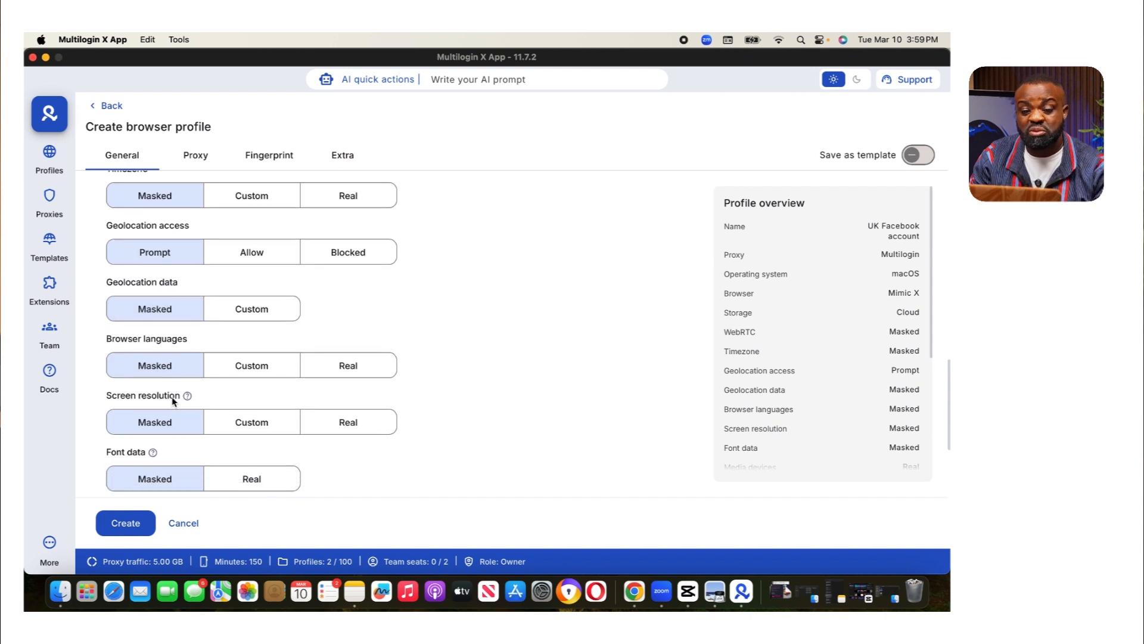
{"action": "scroll", "coordinate": [172, 397], "scroll_direction": "down", "scroll_amount": 7}
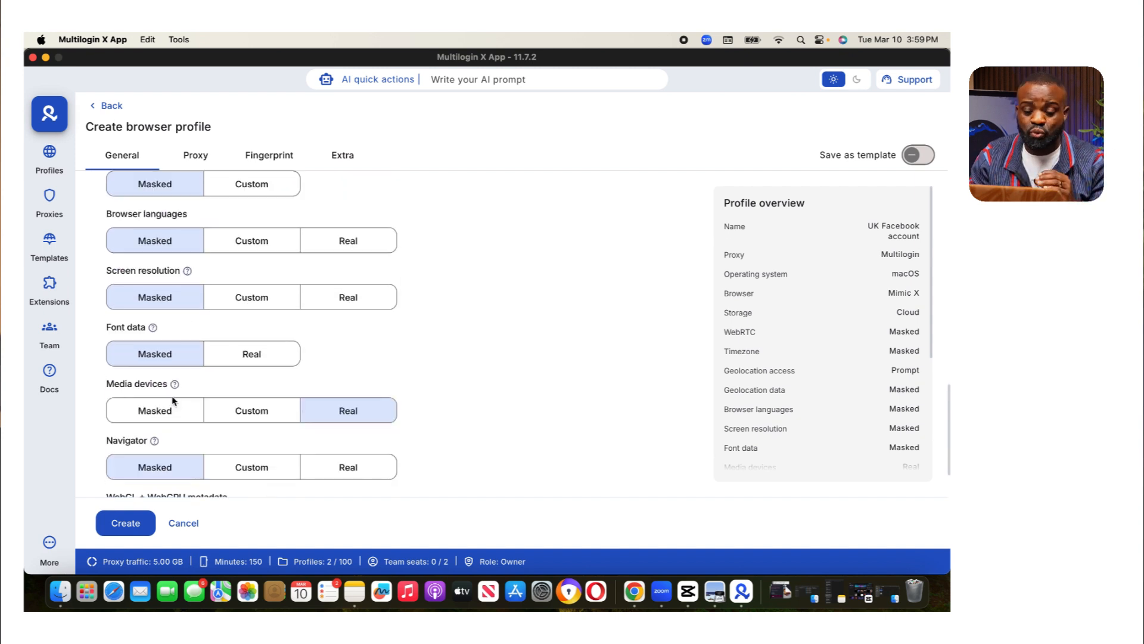
{"action": "scroll", "coordinate": [423, 352], "scroll_direction": "down", "scroll_amount": 1}
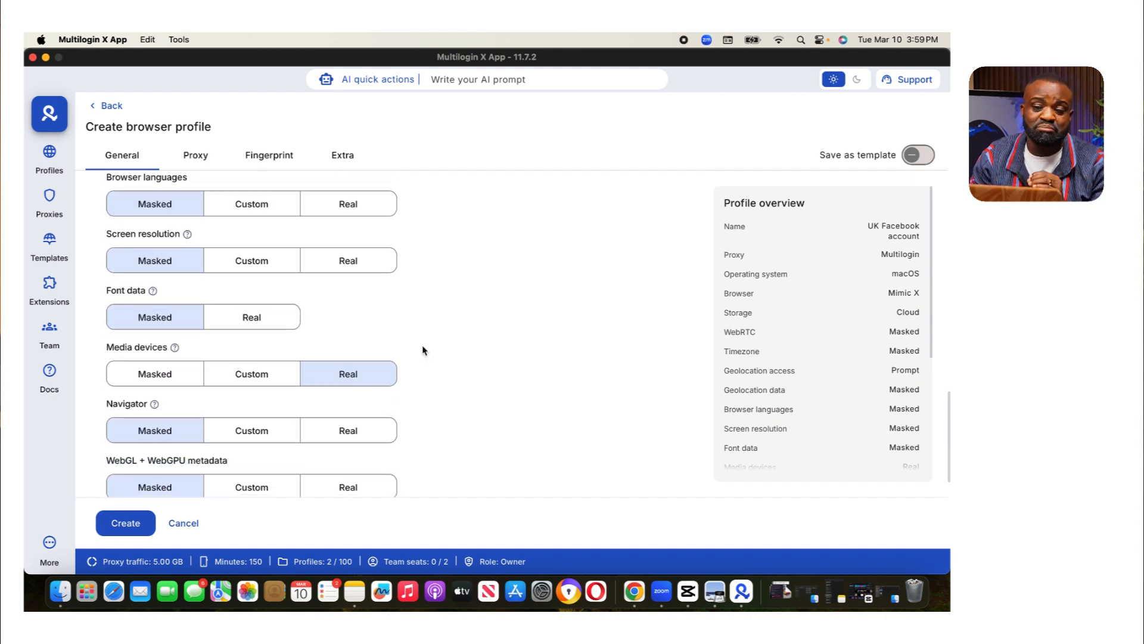
{"action": "scroll", "coordinate": [417, 345], "scroll_direction": "down", "scroll_amount": 16}
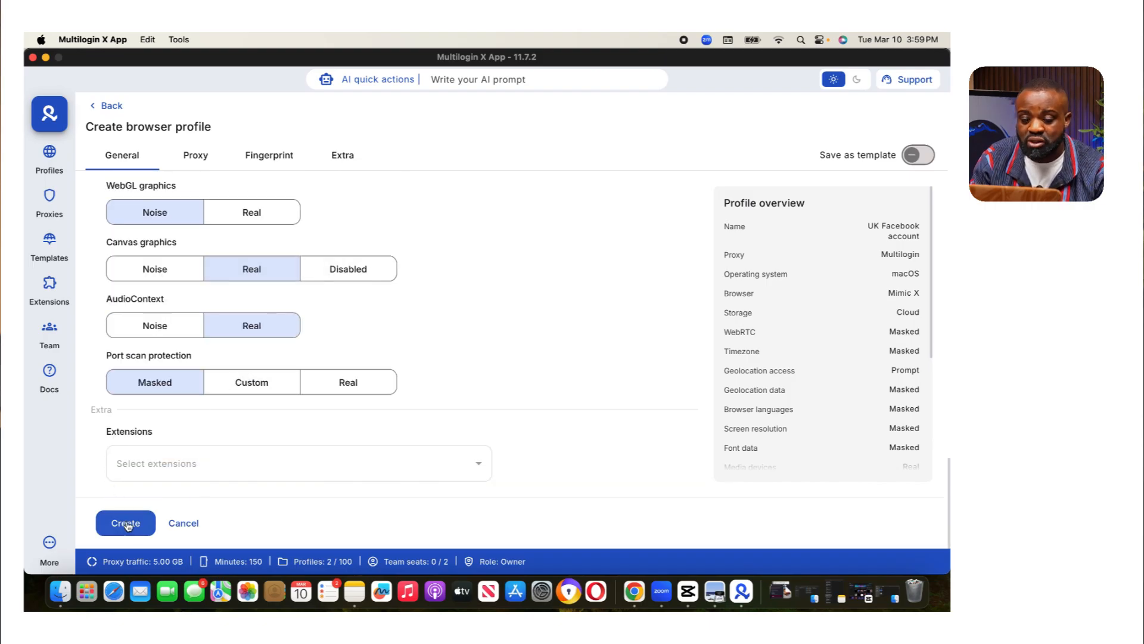
{"action": "left_click", "coordinate": [256, 465]}
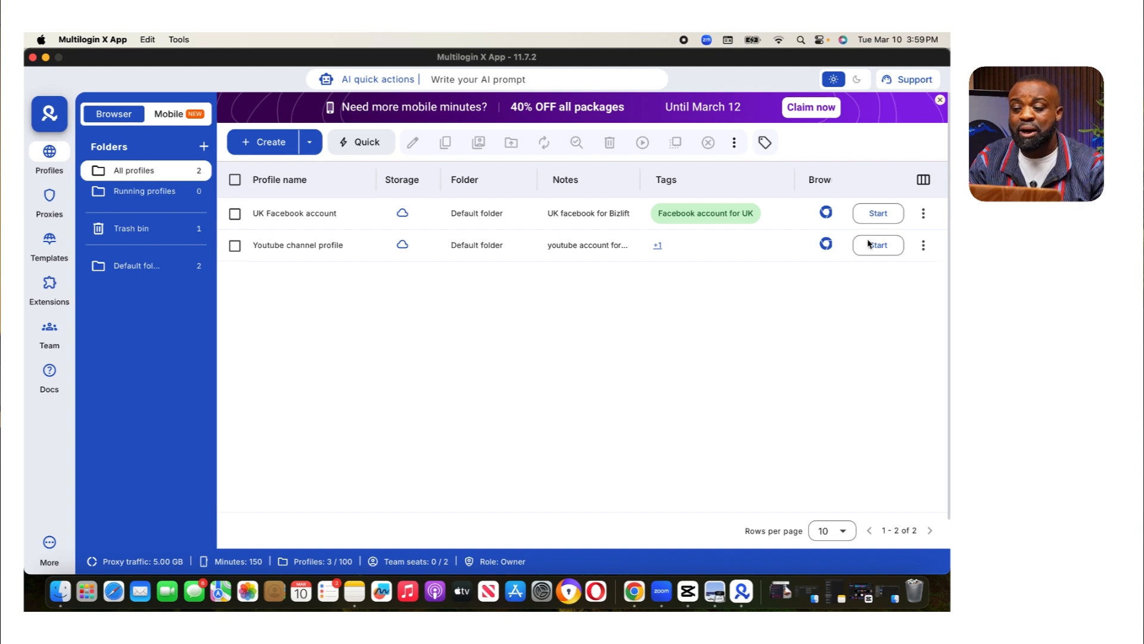
- Start the UK Facebook account profile and check its IP details on the WhoerIP page in its Chromium window
{"action": "left_click", "coordinate": [878, 216]}
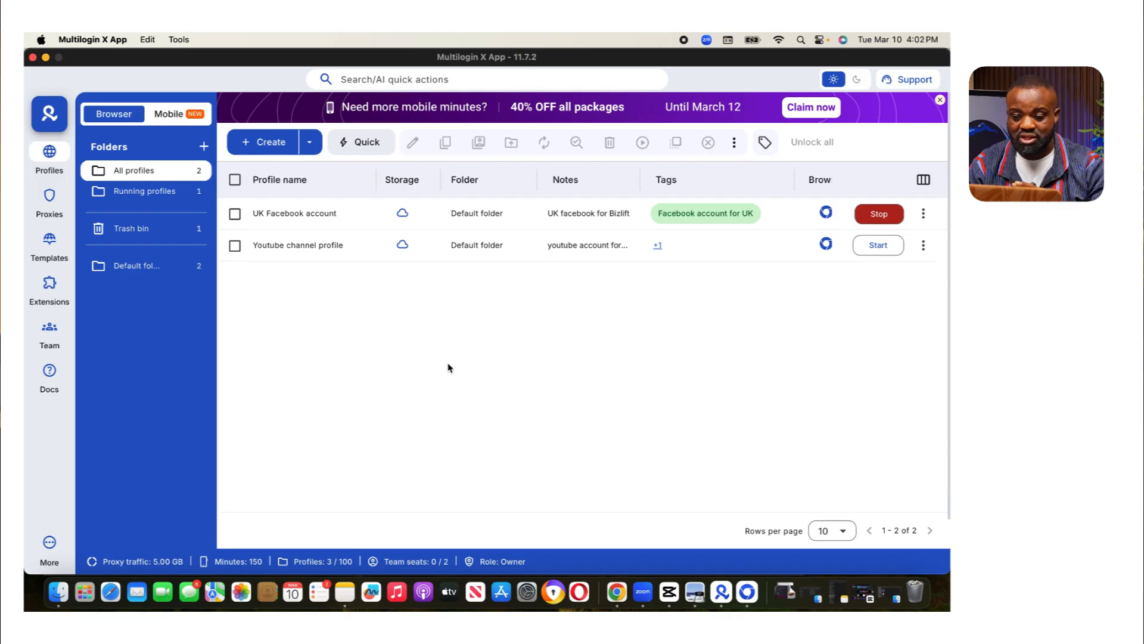
{"action": "left_click", "coordinate": [753, 592]}
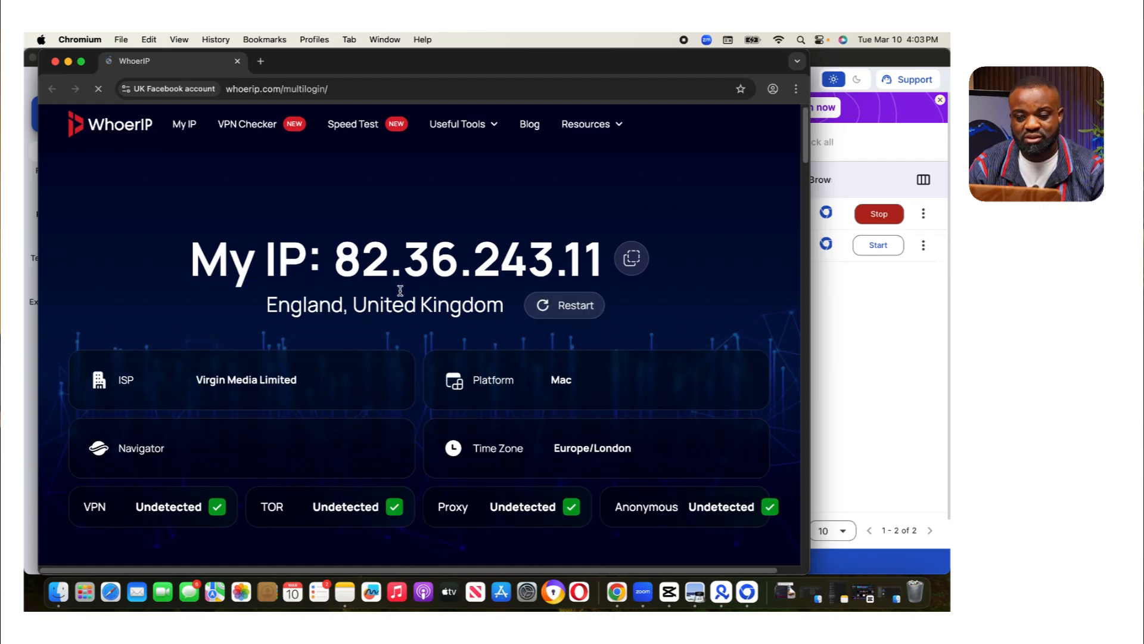
{"action": "scroll", "coordinate": [424, 385], "scroll_direction": "down", "scroll_amount": 4}
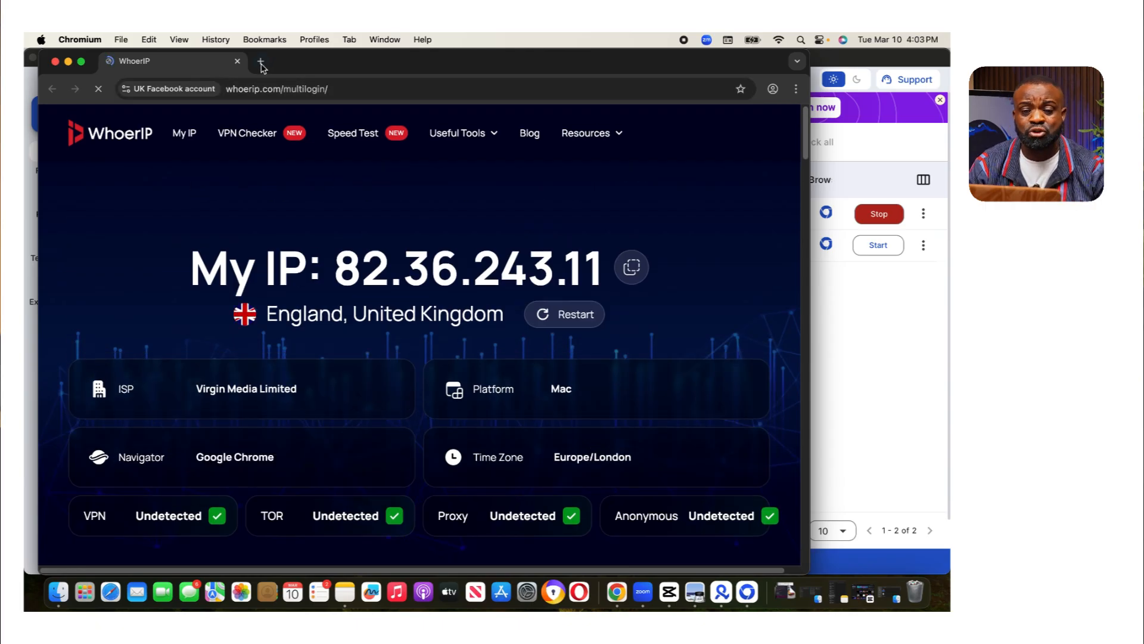
- Open facebook.com in a new tab and allow all cookies
{"action": "key", "text": "super+t"}
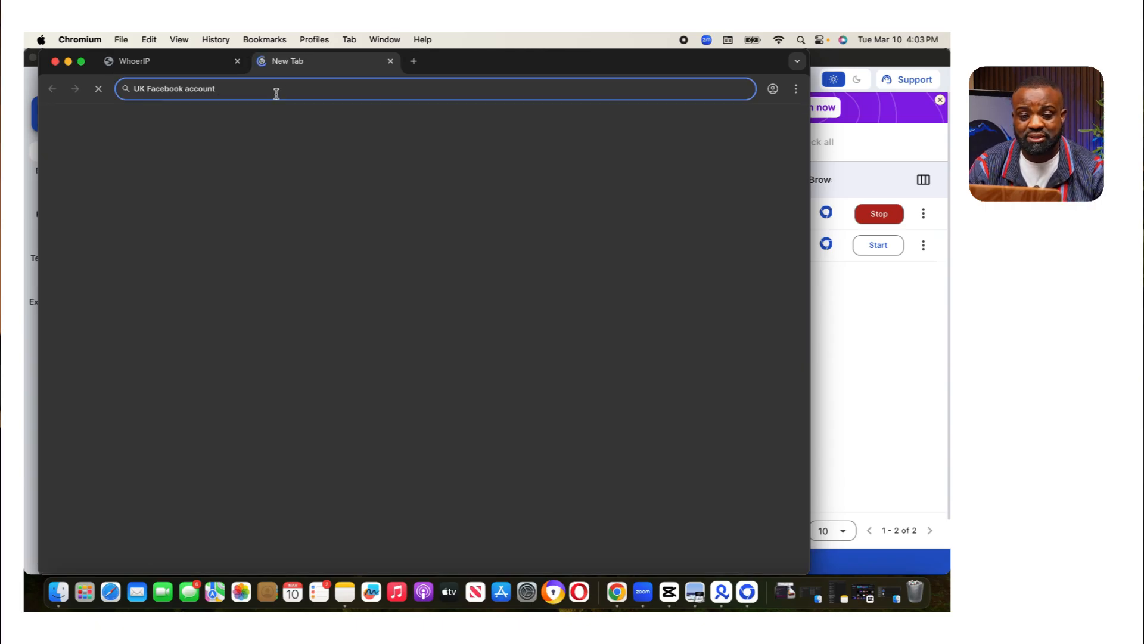
{"action": "key", "text": "Return"}
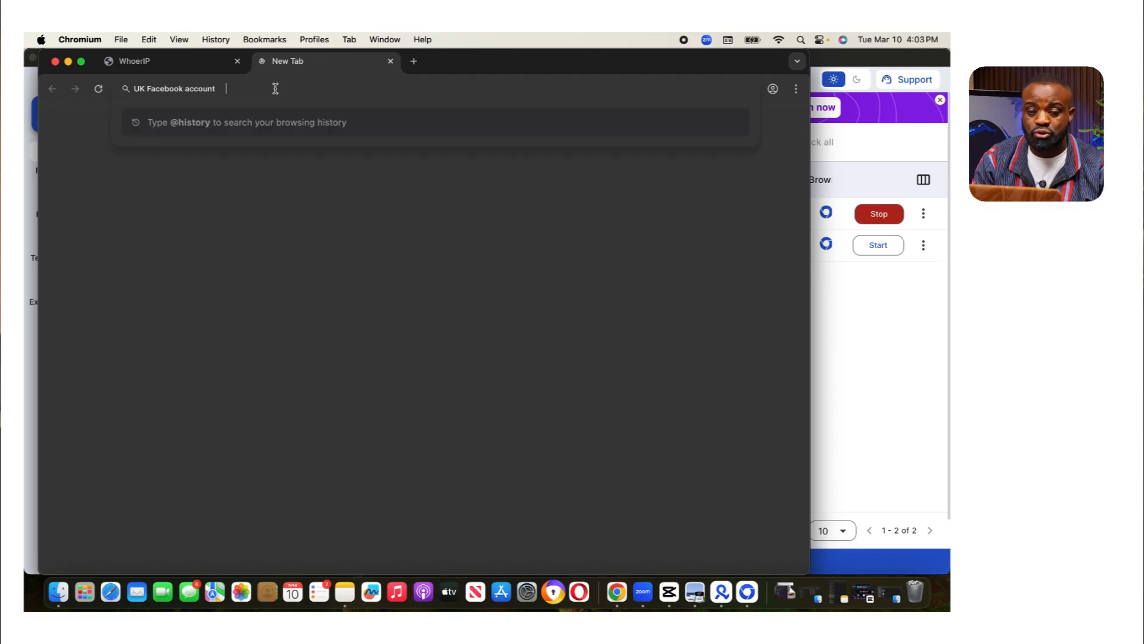
{"action": "type", "text": "face"}
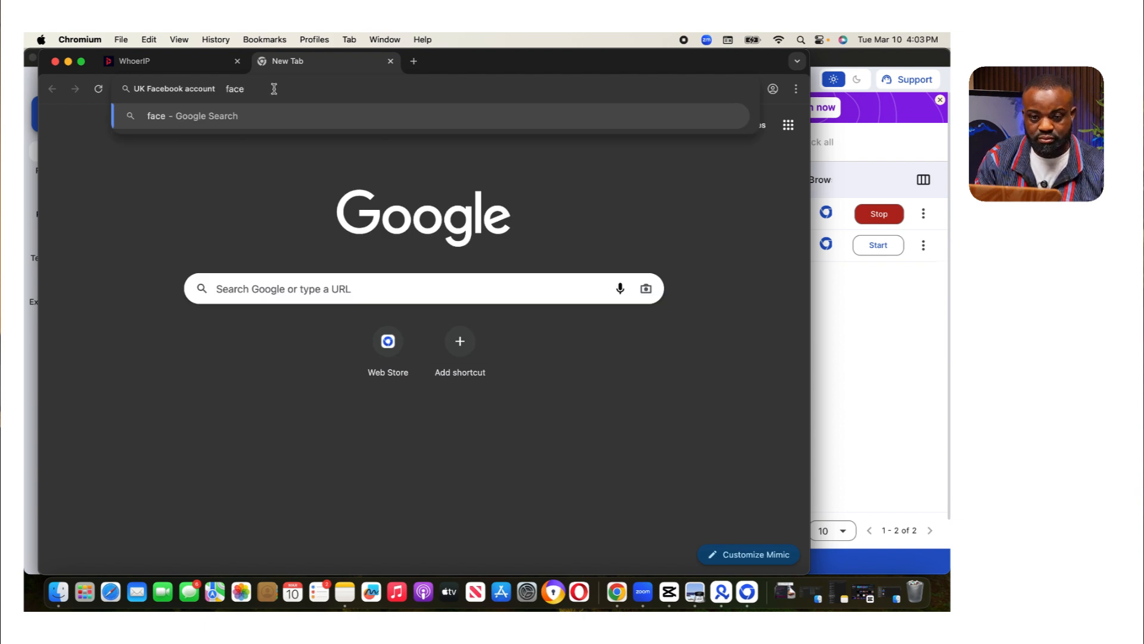
{"action": "key", "text": "super+a"}
{"action": "type", "text": "f"}
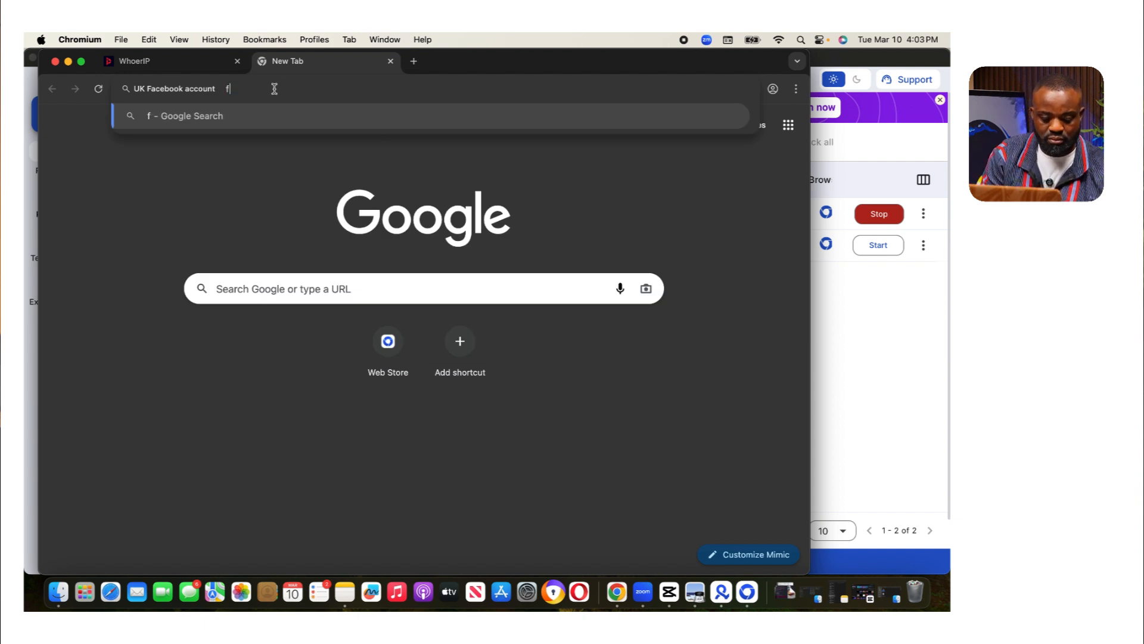
{"action": "type", "text": "acebook.com"}
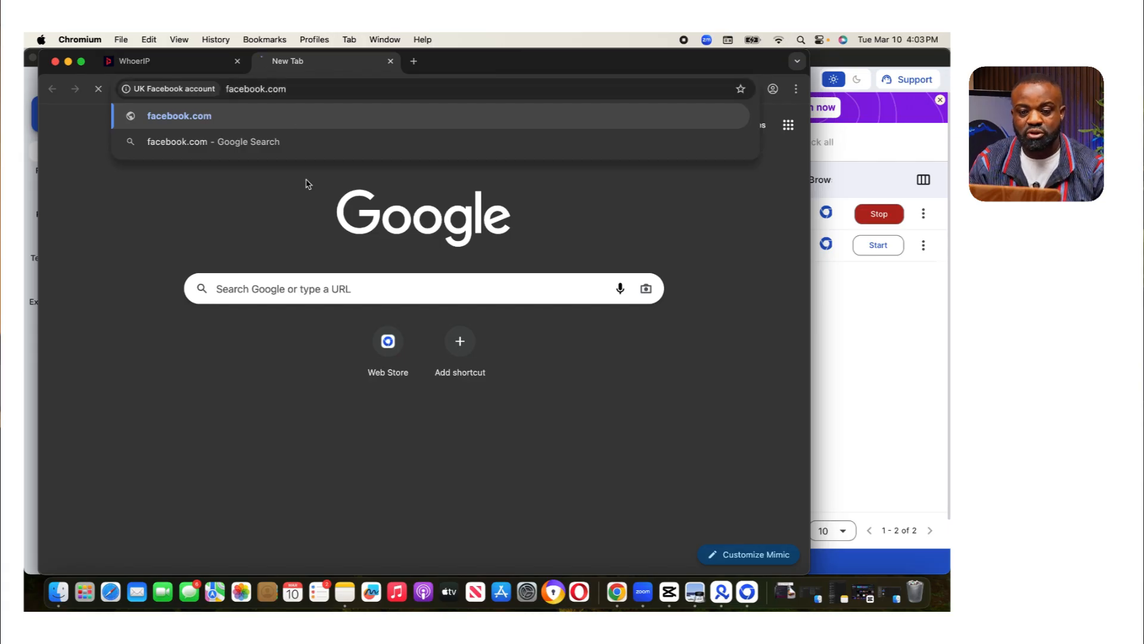
{"action": "key", "text": "Return"}
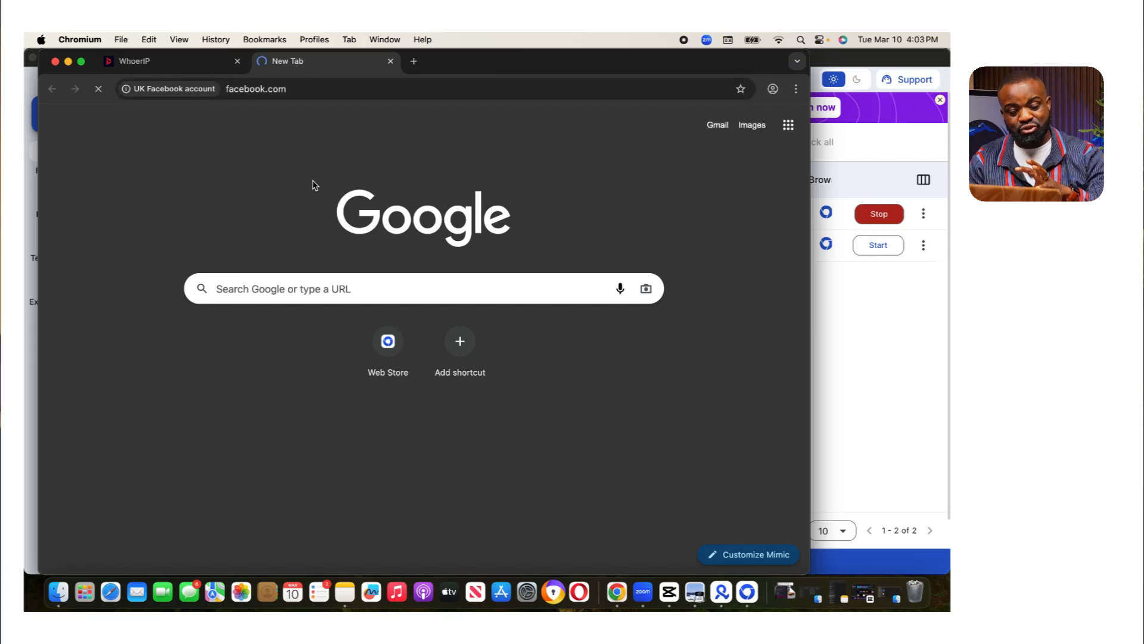
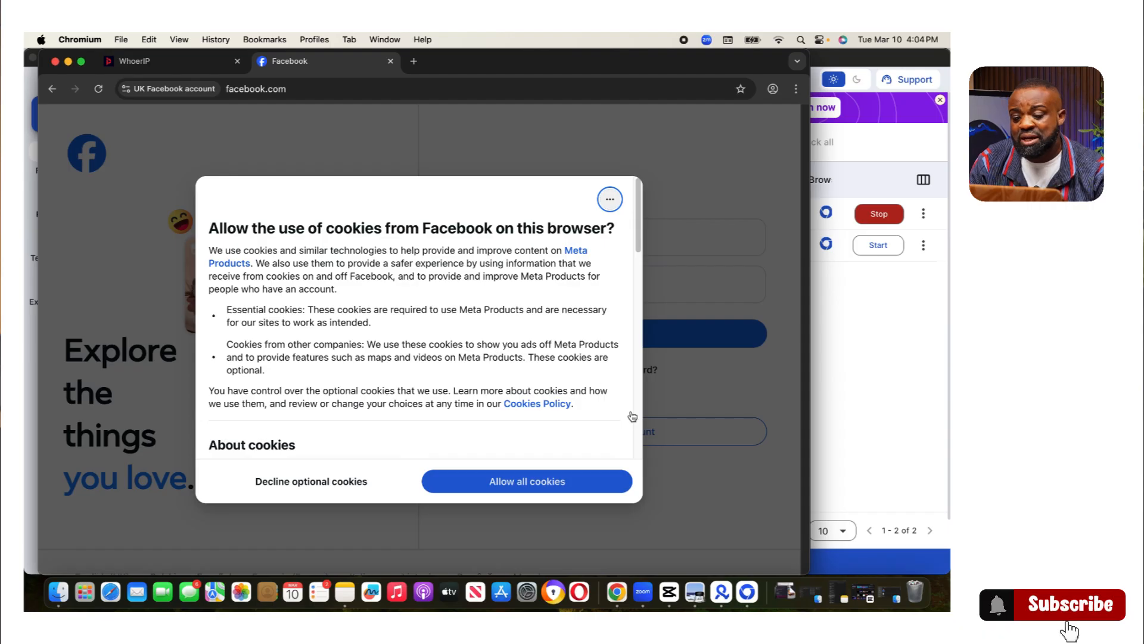
{"action": "left_click", "coordinate": [527, 474]}
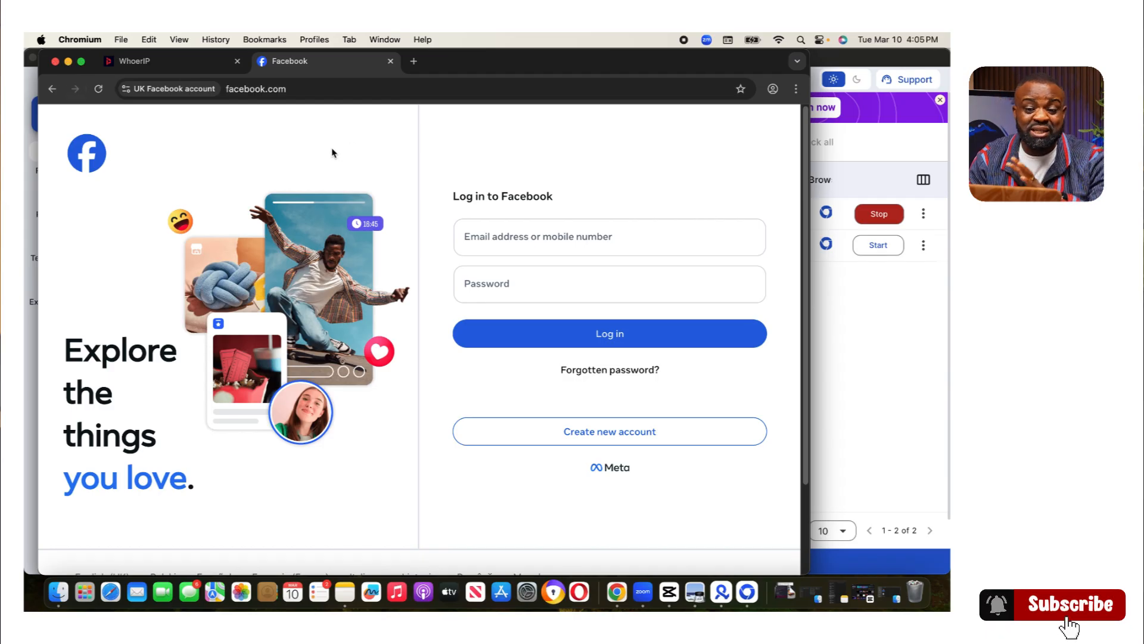
- Open Facebook's new account registration form and review its fields
{"action": "left_click", "coordinate": [598, 437]}
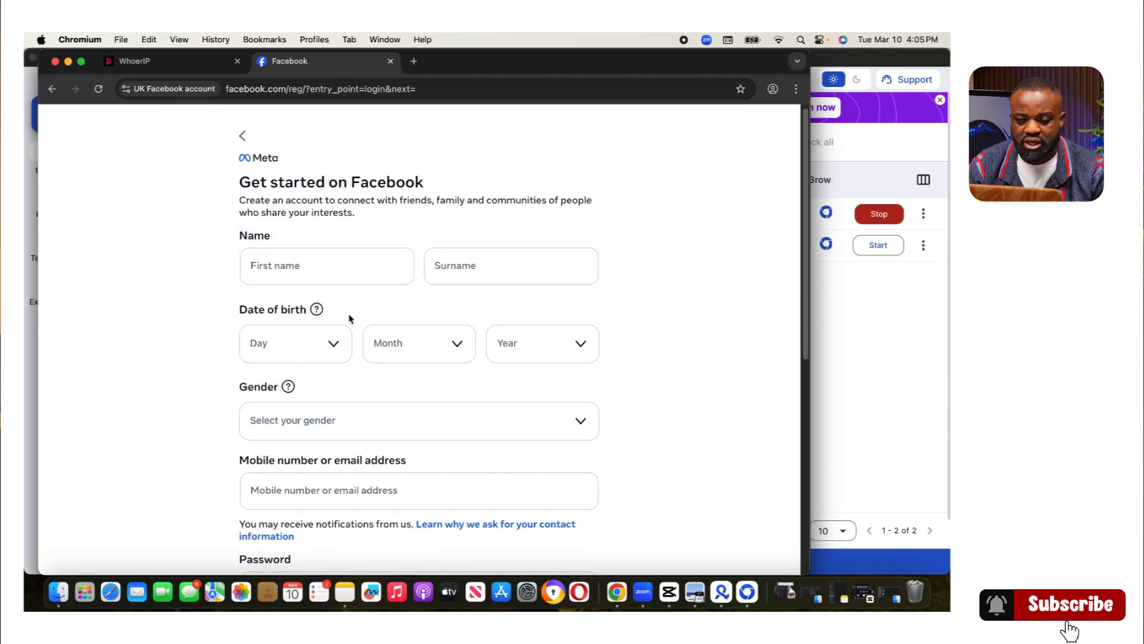
{"action": "scroll", "coordinate": [342, 357], "scroll_direction": "down", "scroll_amount": 2}
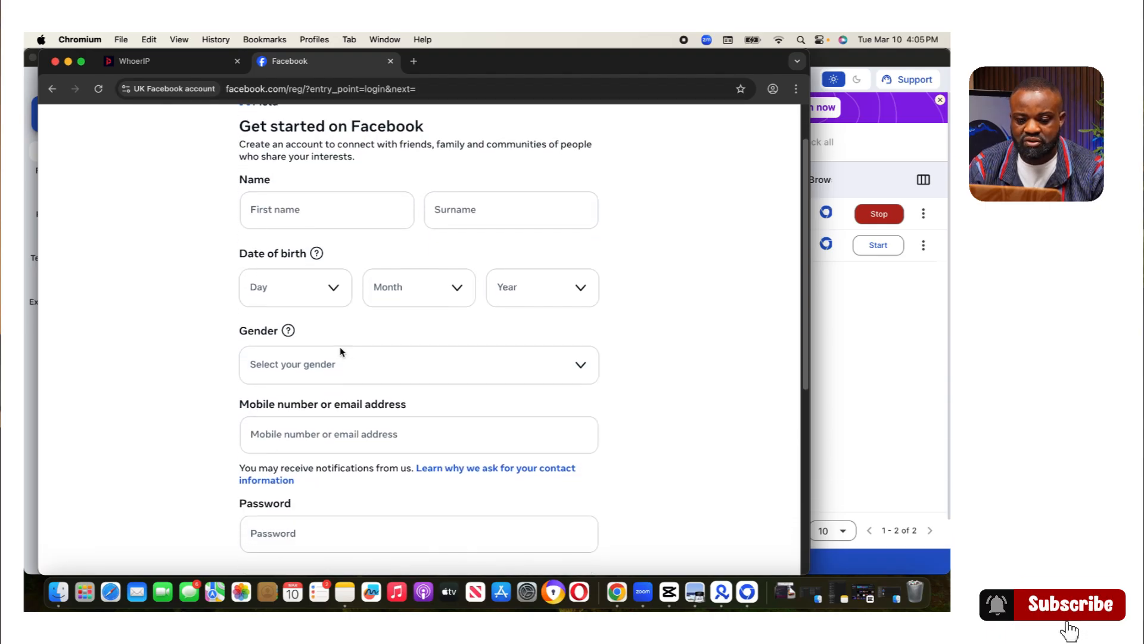
{"action": "scroll", "coordinate": [340, 352], "scroll_direction": "down", "scroll_amount": 4}
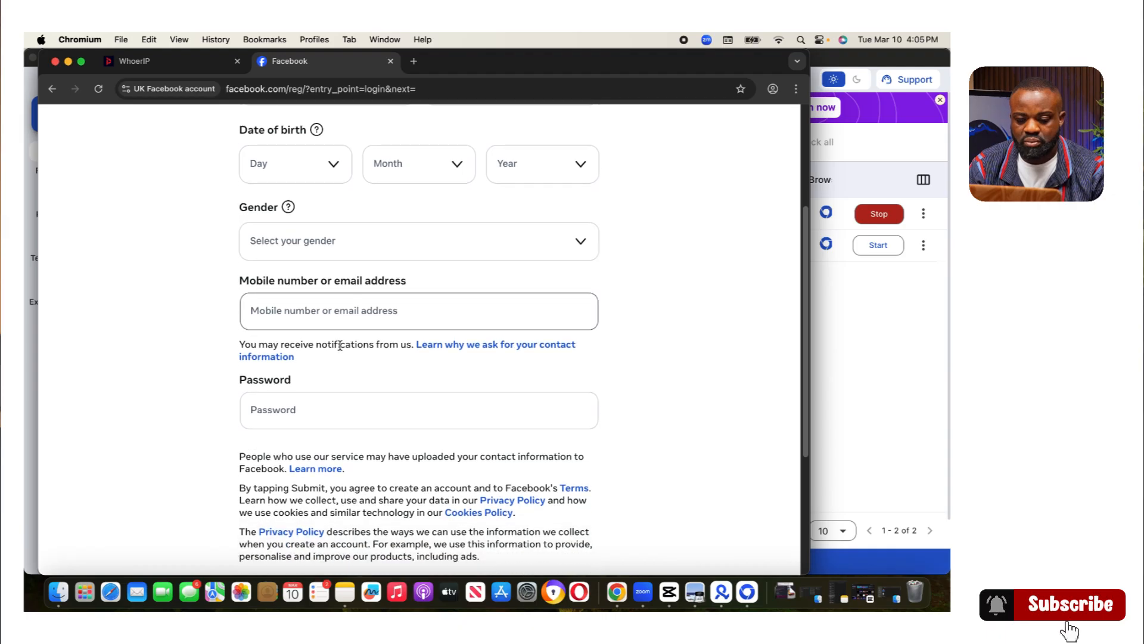
{"action": "scroll", "coordinate": [340, 346], "scroll_direction": "down", "scroll_amount": 5}
{"action": "scroll", "coordinate": [340, 345], "scroll_direction": "up", "scroll_amount": 8}
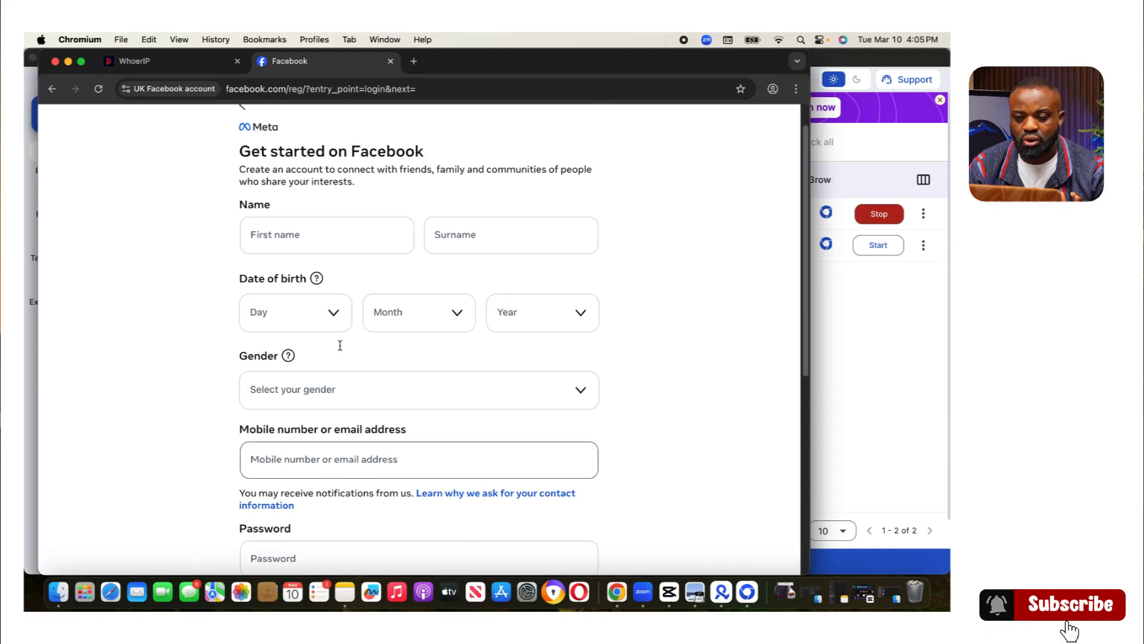
- Look over the Facebook registration form from the name fields through to the Submit section
{"action": "scroll", "coordinate": [340, 346], "scroll_direction": "up", "scroll_amount": 1}
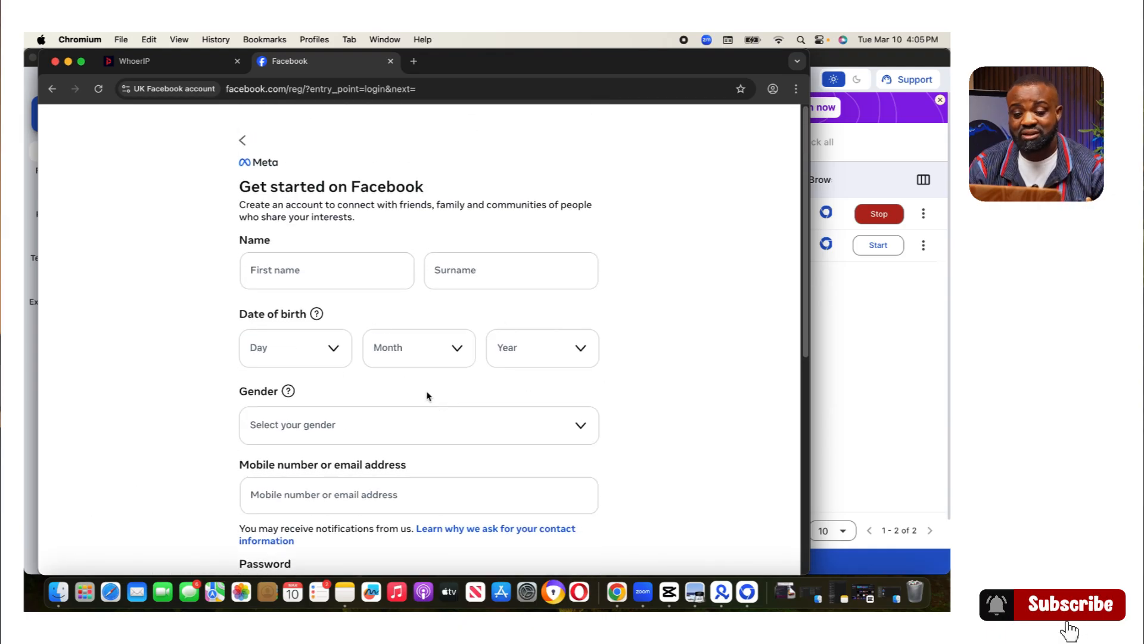
{"action": "scroll", "coordinate": [424, 391], "scroll_direction": "down", "scroll_amount": 1}
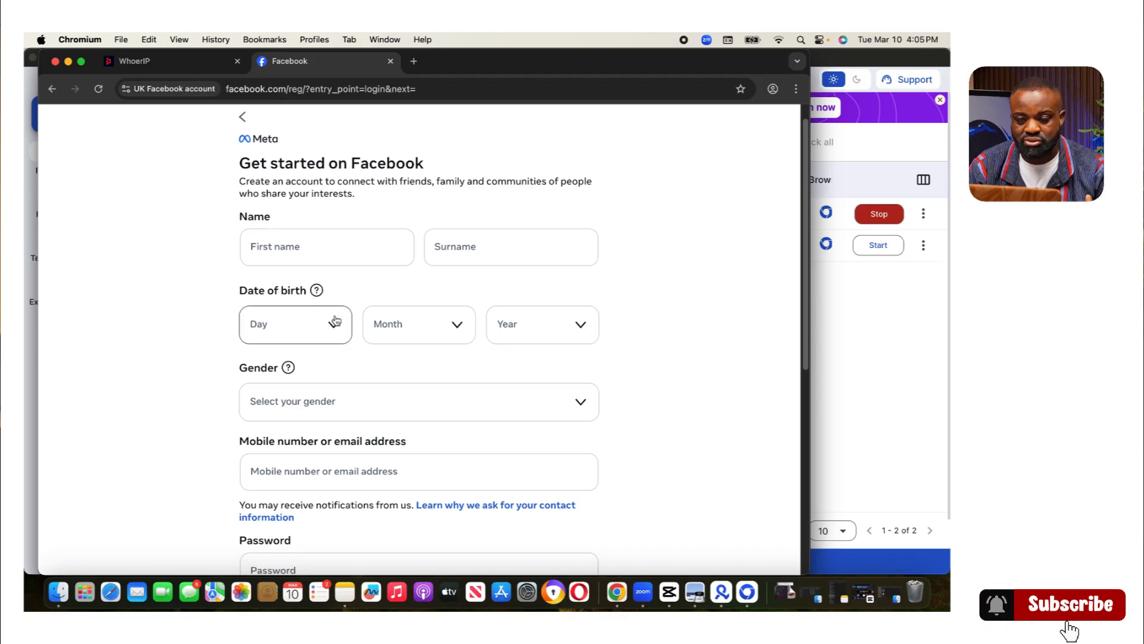
{"action": "scroll", "coordinate": [294, 235], "scroll_direction": "up", "scroll_amount": 1}
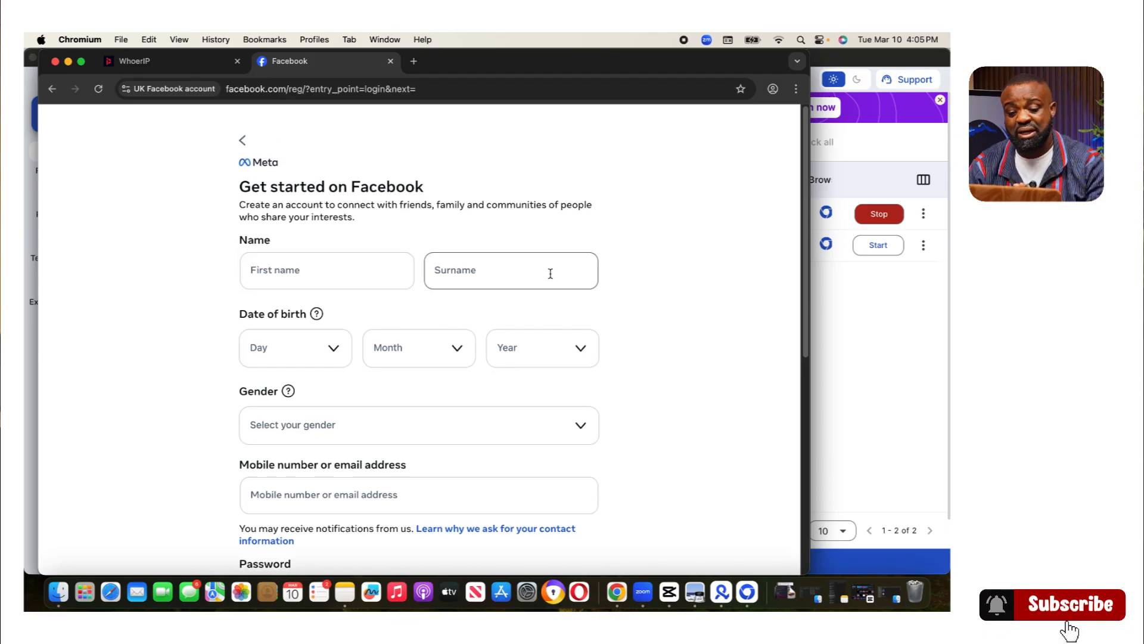
{"action": "scroll", "coordinate": [534, 304], "scroll_direction": "down", "scroll_amount": 10}
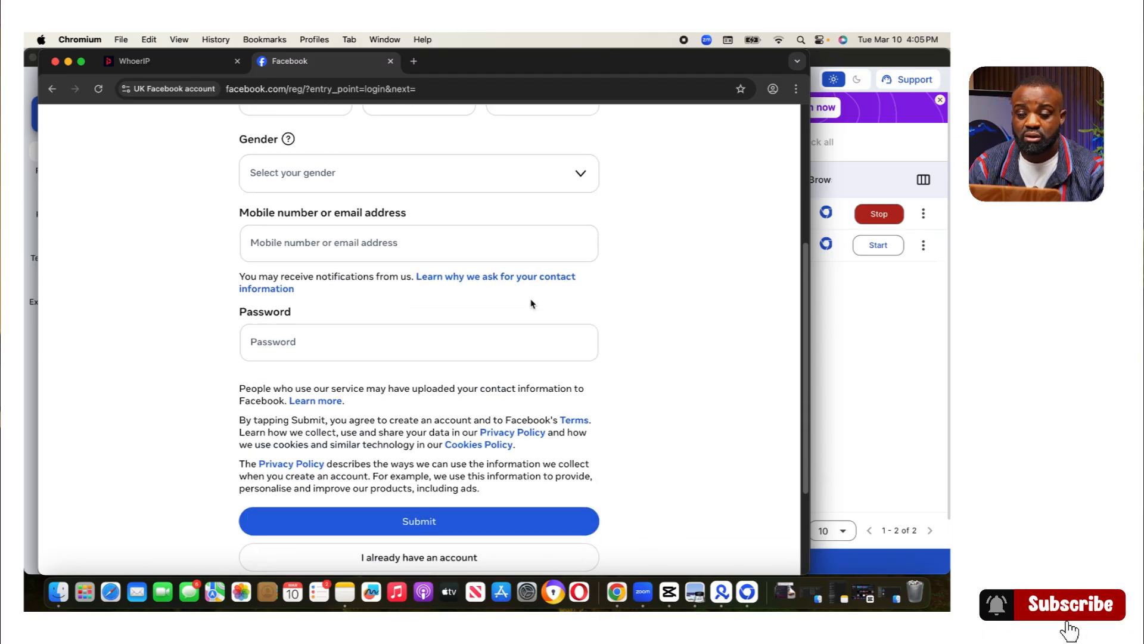
{"action": "scroll", "coordinate": [524, 298], "scroll_direction": "down", "scroll_amount": 2}
- Switch to the Multilogin X App, stop the running UK Facebook account profile, and clear its selection
{"action": "left_click", "coordinate": [878, 327]}
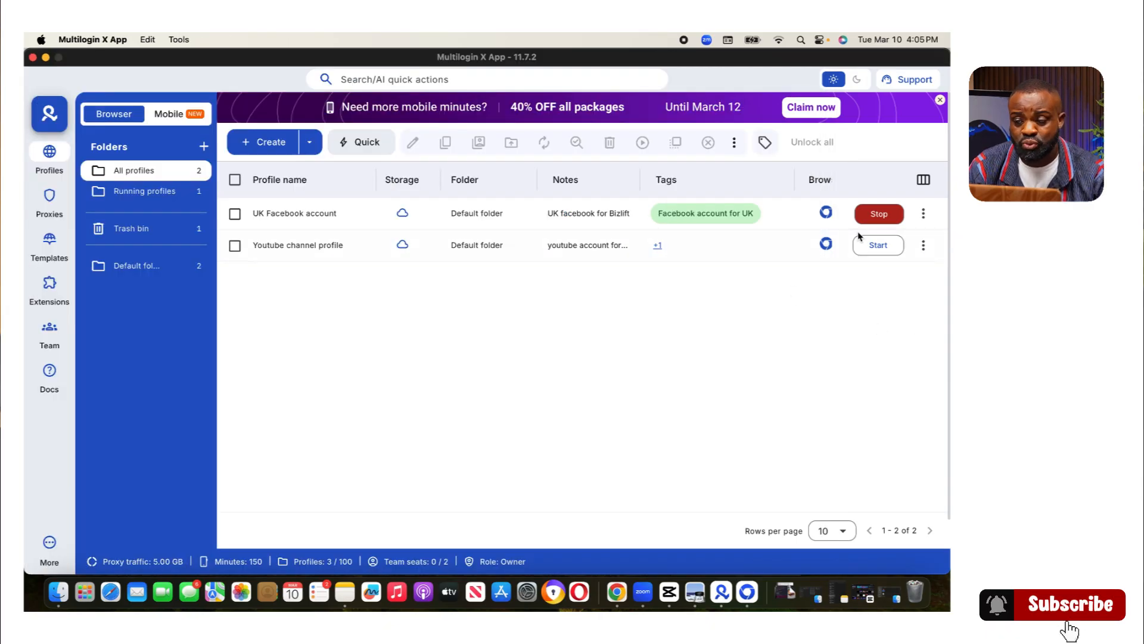
{"action": "left_click", "coordinate": [879, 213]}
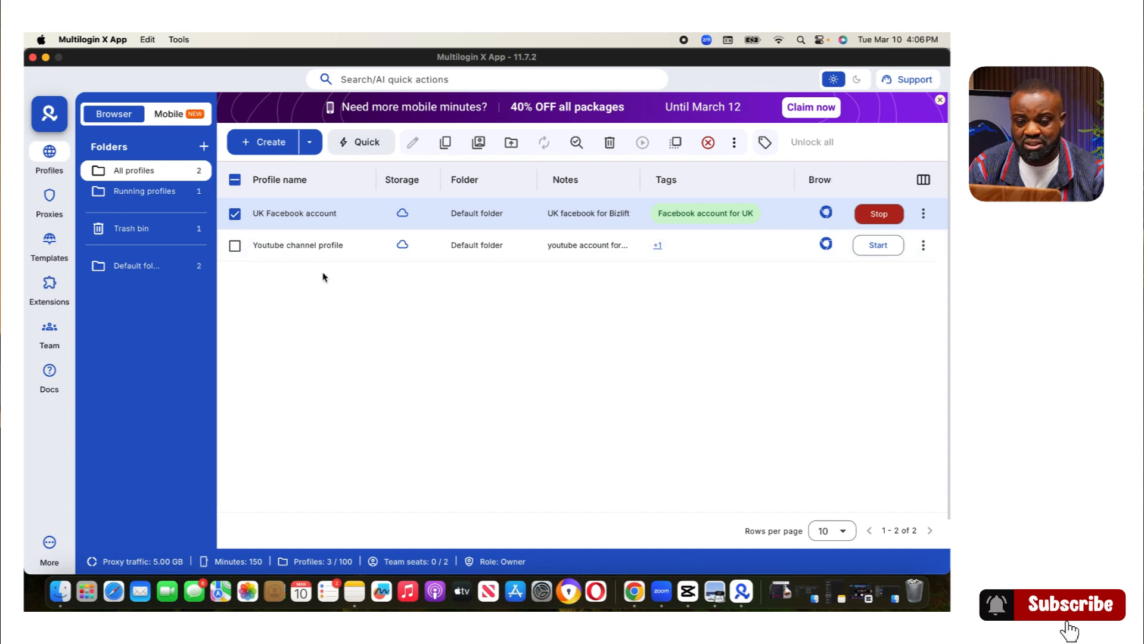
{"action": "left_click", "coordinate": [235, 214]}
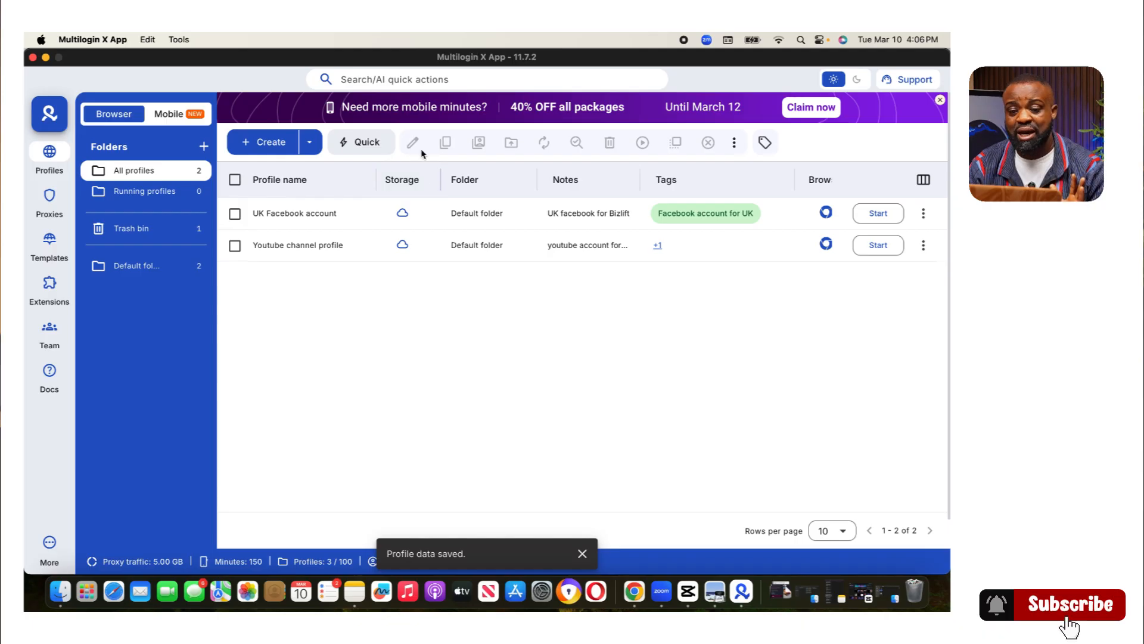
{"action": "left_click", "coordinate": [391, 80]}
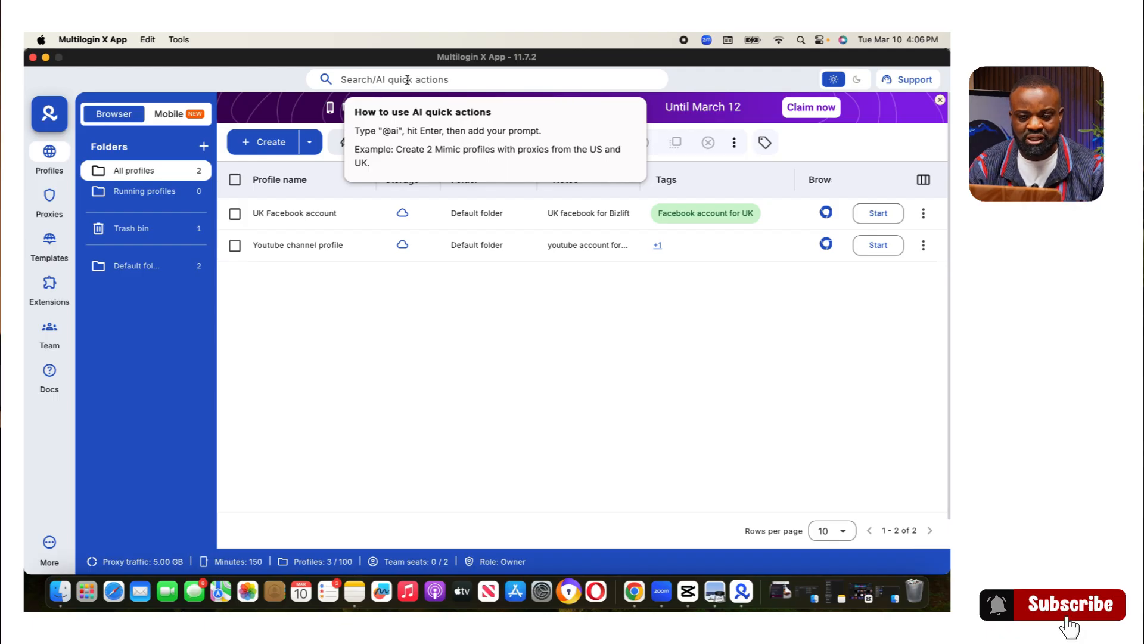
{"action": "type", "text": "@"}
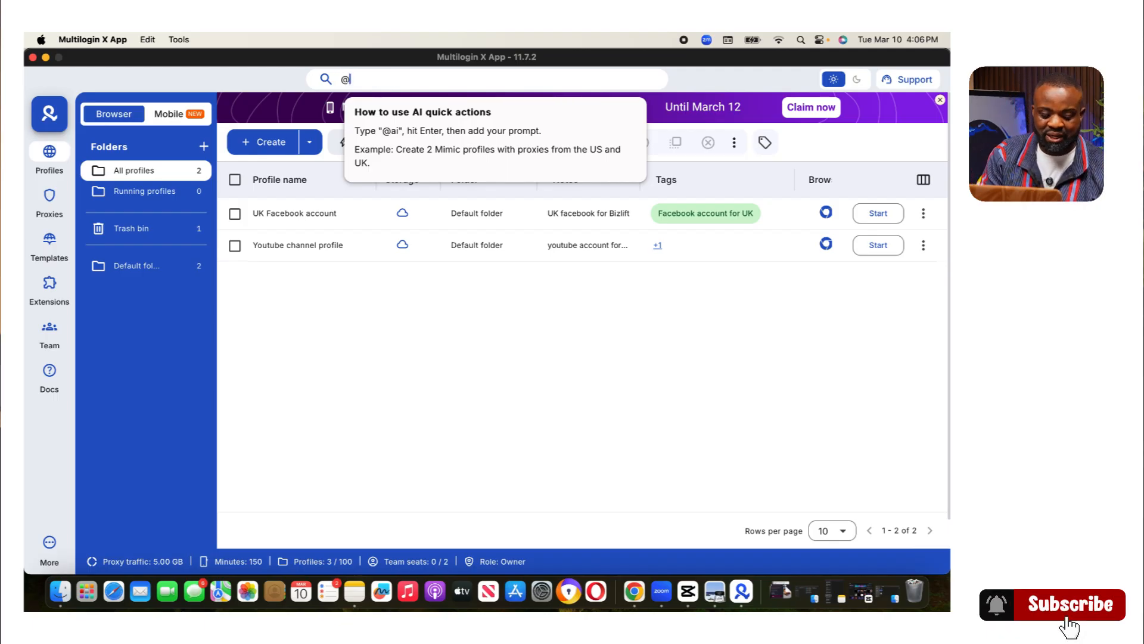
{"action": "type", "text": "ai"}
{"action": "key", "text": "Return"}
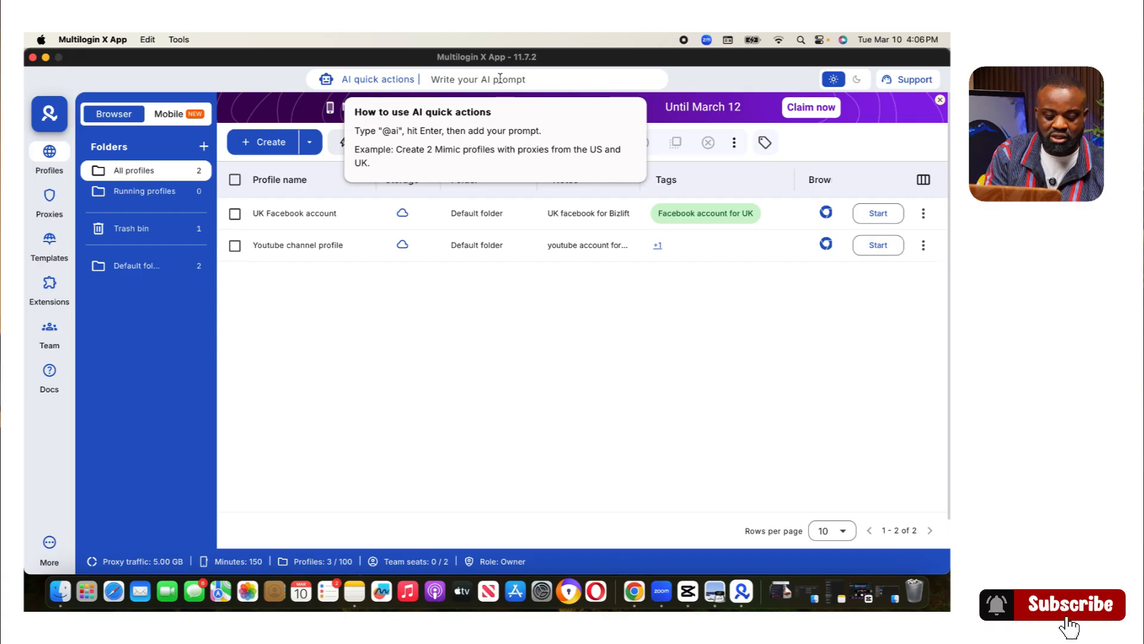
- Submit the AI prompt "Create a tiktok profile for canada"
{"action": "type", "text": "Create a titk"}
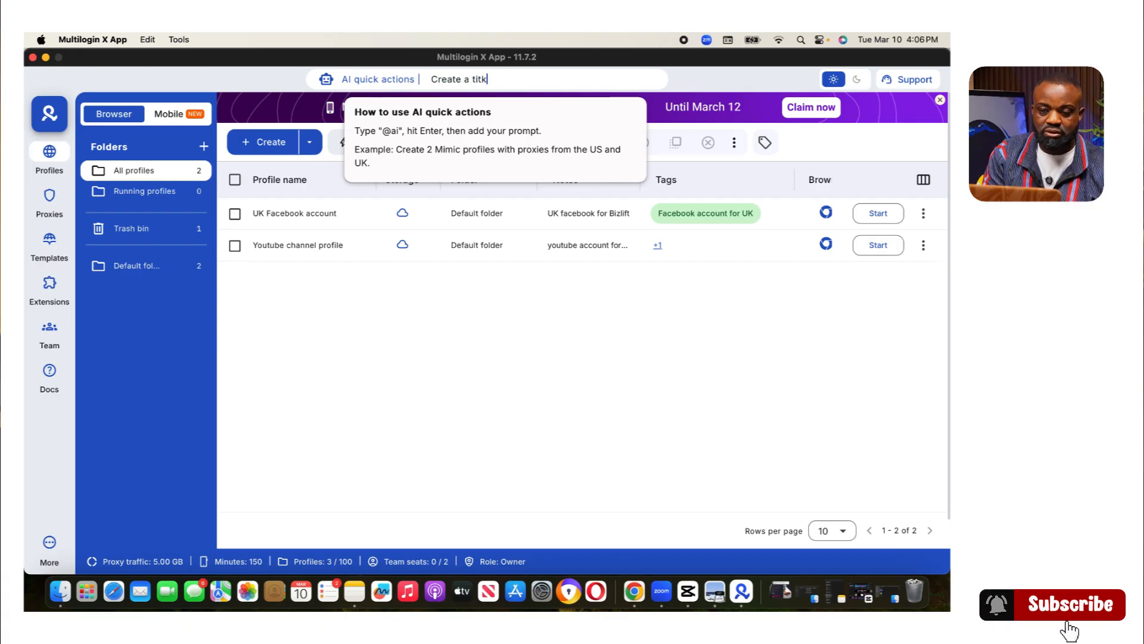
{"action": "type", "text": "tok"}
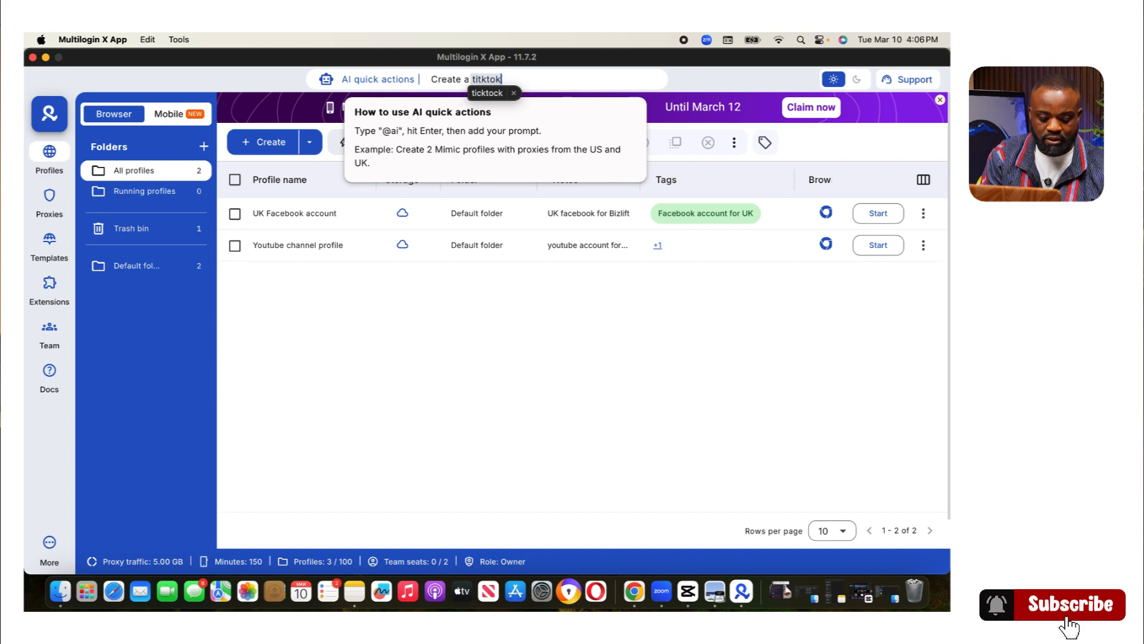
{"action": "key", "text": "BackSpace"}
{"action": "key", "text": "BackSpace"}
{"action": "key", "text": "BackSpace"}
{"action": "key", "text": "BackSpace"}
{"action": "key", "text": "BackSpace"}
{"action": "key", "text": "BackSpace"}
{"action": "key", "text": "BackSpace"}
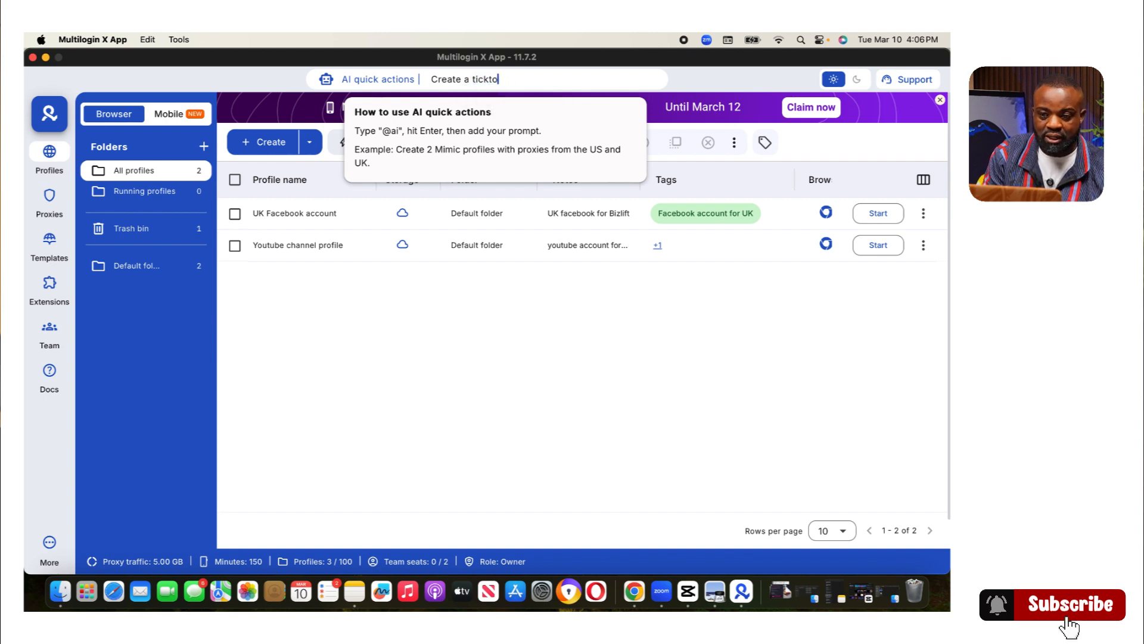
{"action": "type", "text": "kto"}
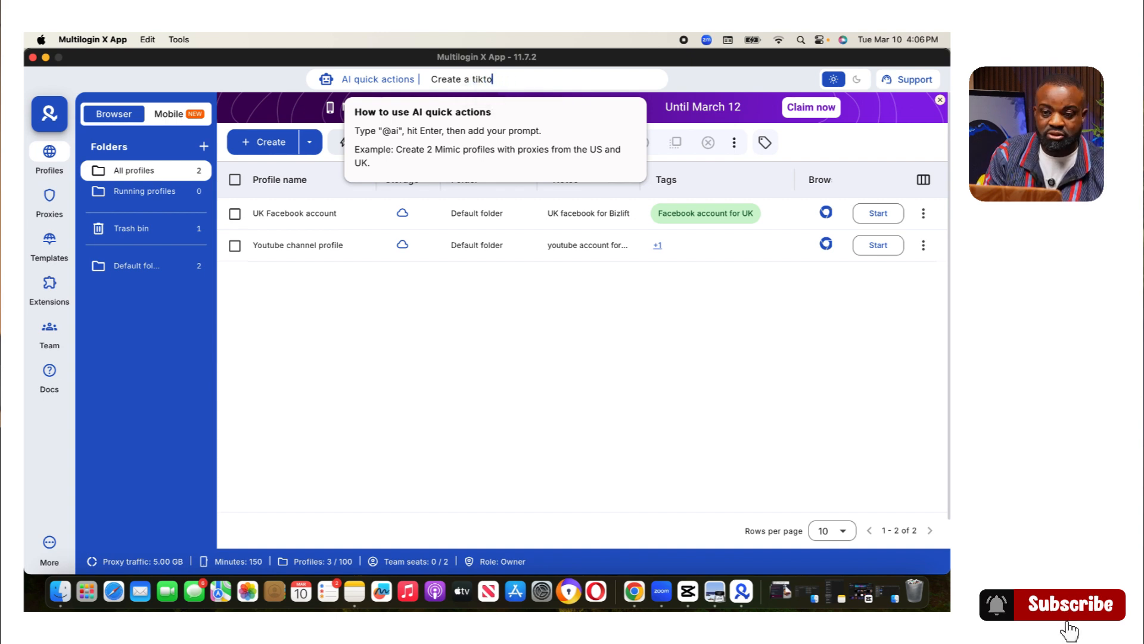
{"action": "type", "text": "k profile fo"}
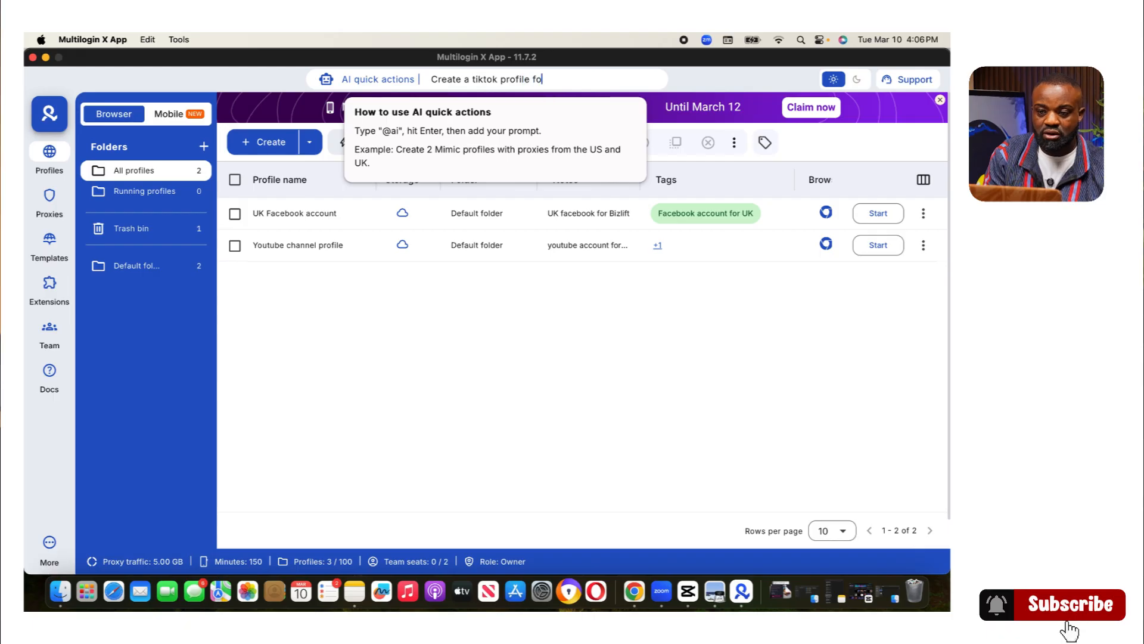
{"action": "type", "text": "r canada"}
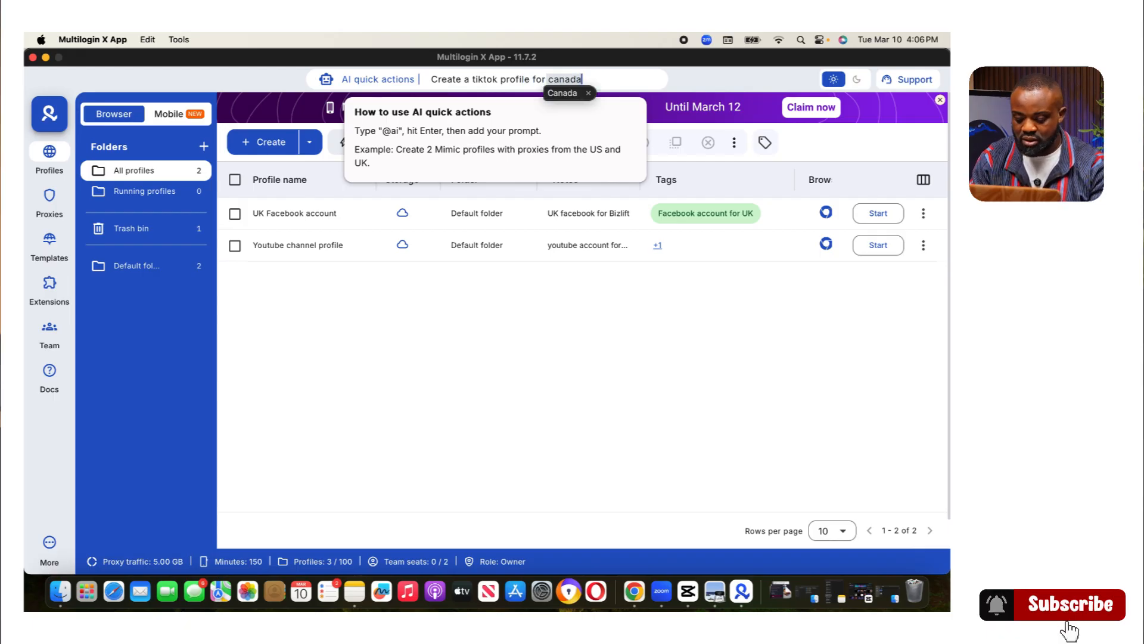
{"action": "key", "text": "Return"}
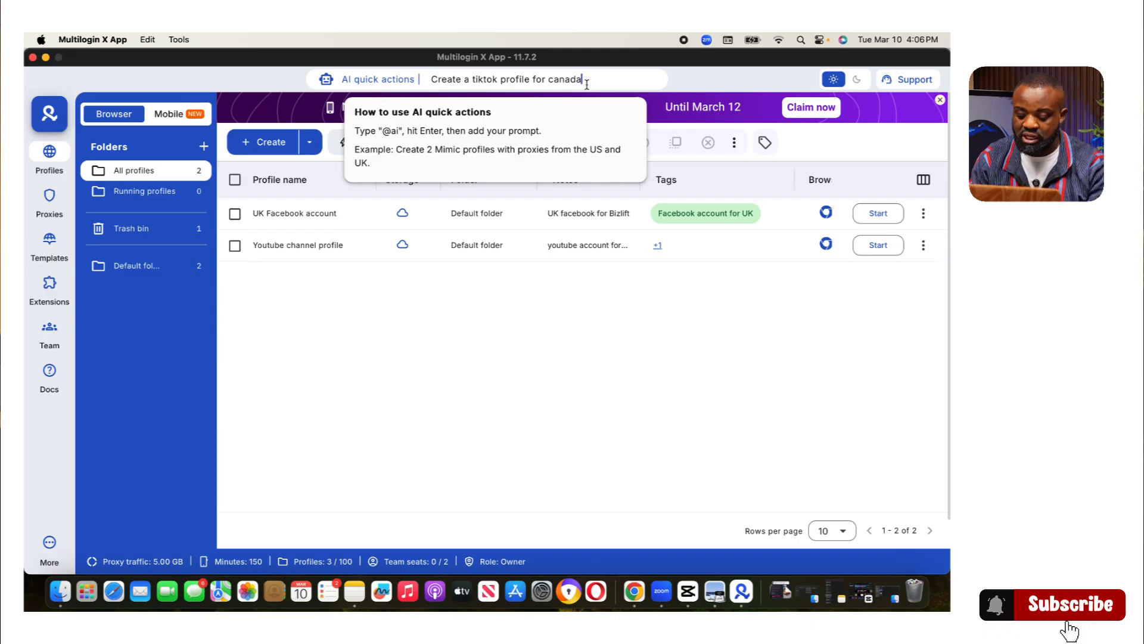
{"action": "key", "text": "Return"}
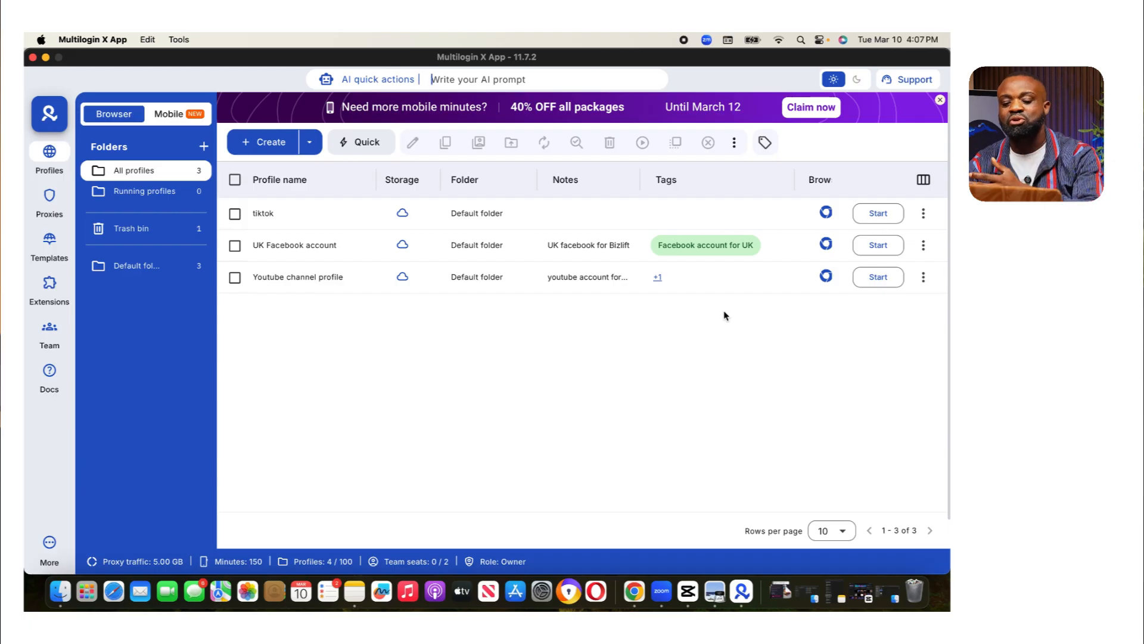
- View the quick profile creation settings and close them without launching a profile
{"action": "left_click", "coordinate": [468, 80]}
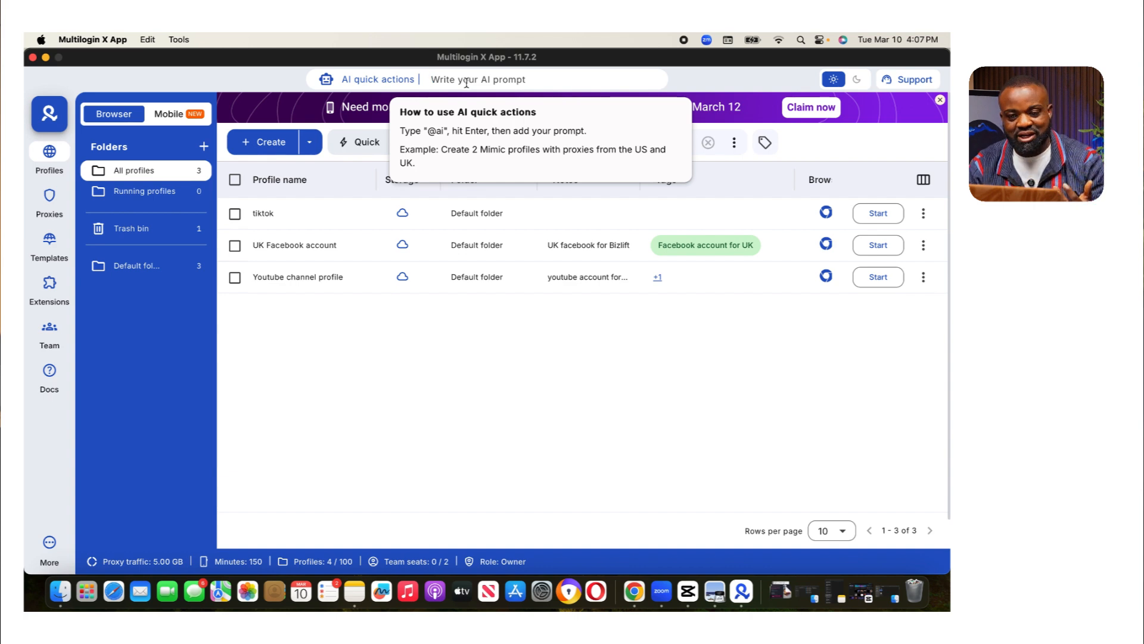
{"action": "left_click", "coordinate": [355, 146]}
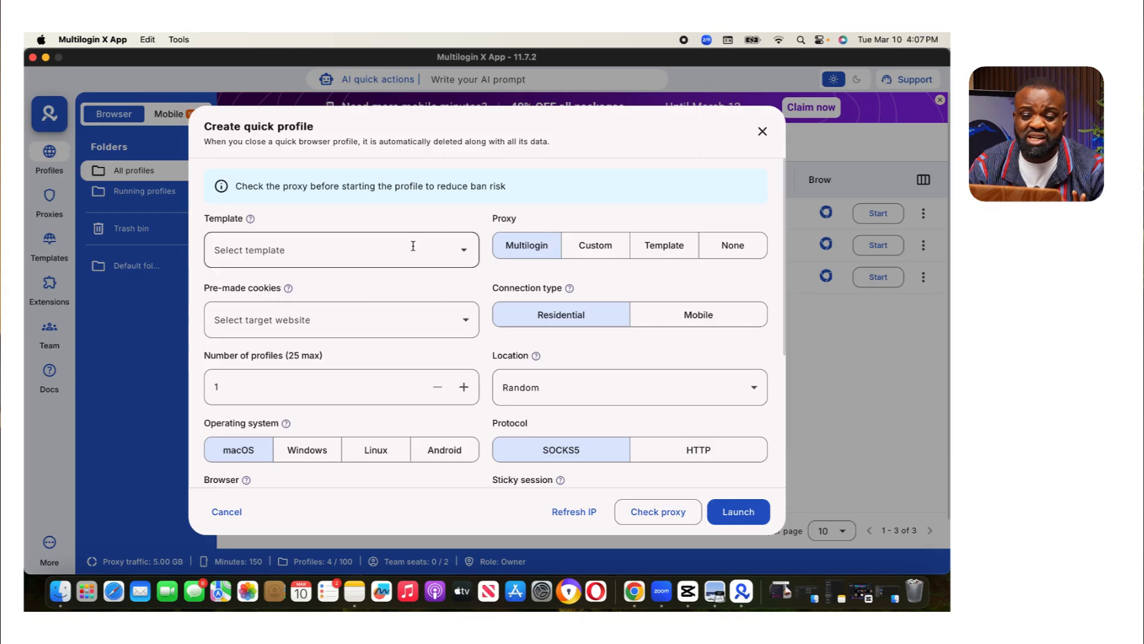
{"action": "left_click", "coordinate": [762, 132]}
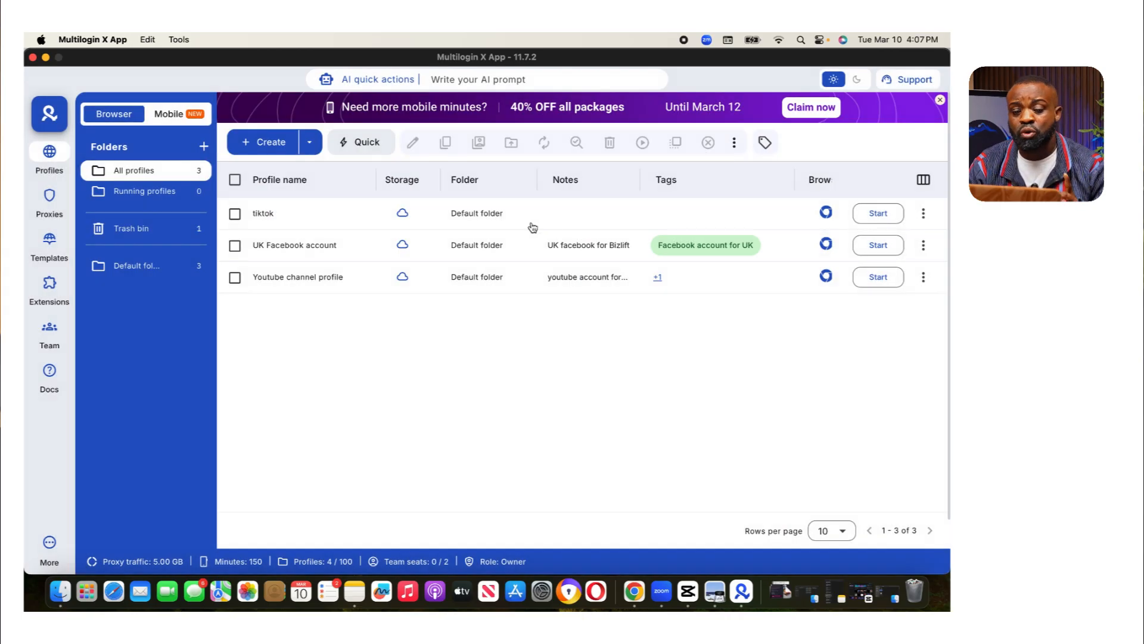
- Review the general and proxy settings for a new browser template, and quit the template creation without saving
{"action": "left_click", "coordinate": [50, 241]}
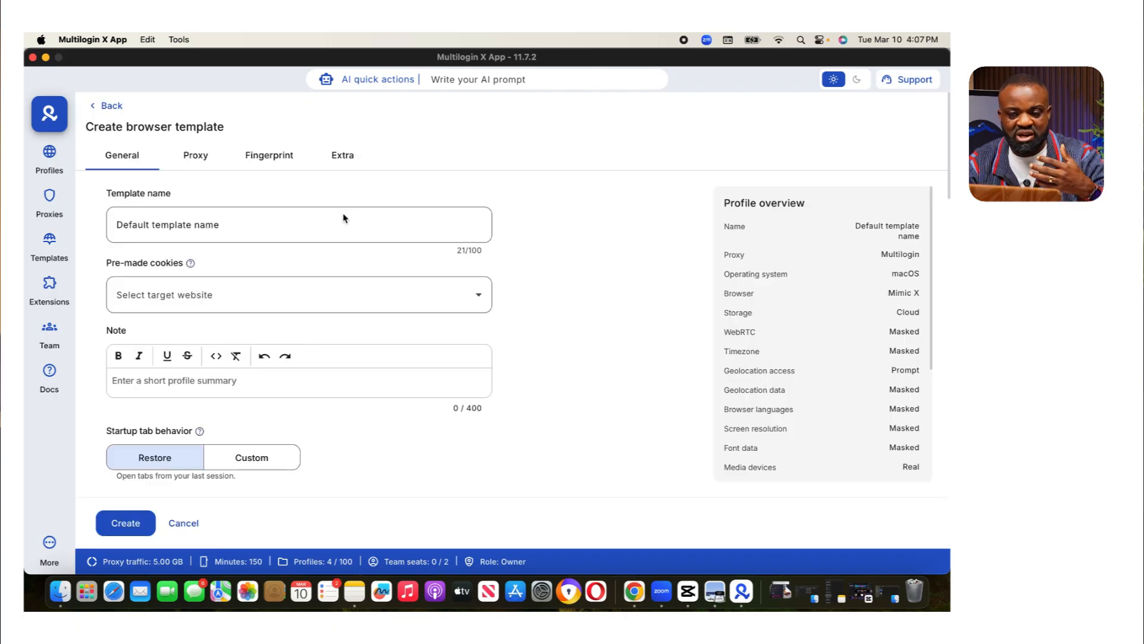
{"action": "left_click", "coordinate": [345, 219]}
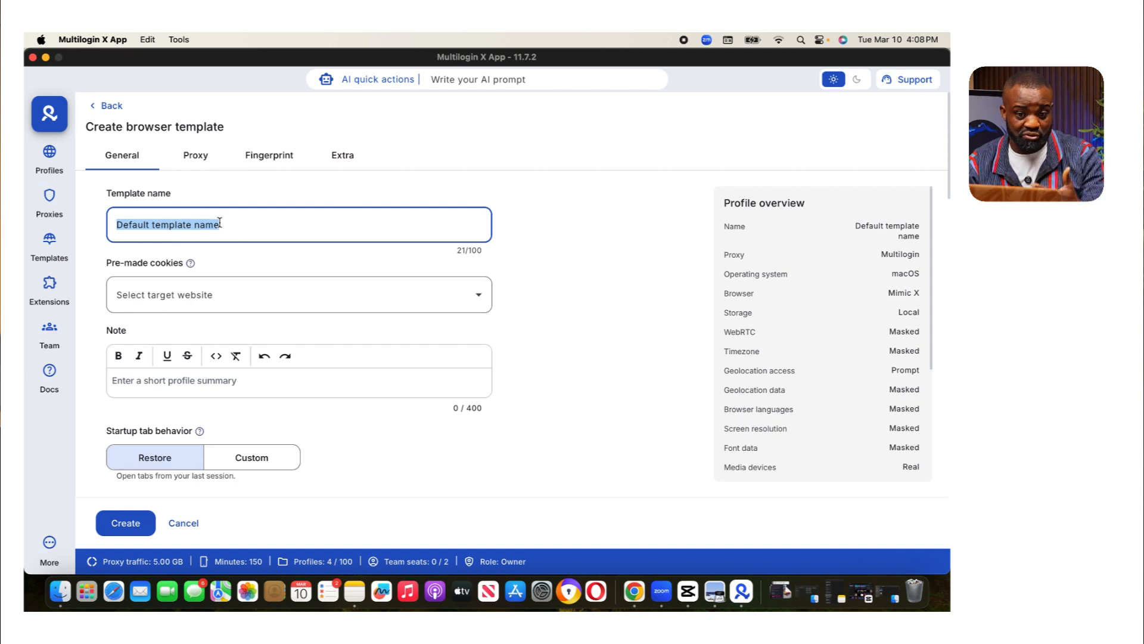
{"action": "left_click", "coordinate": [144, 296]}
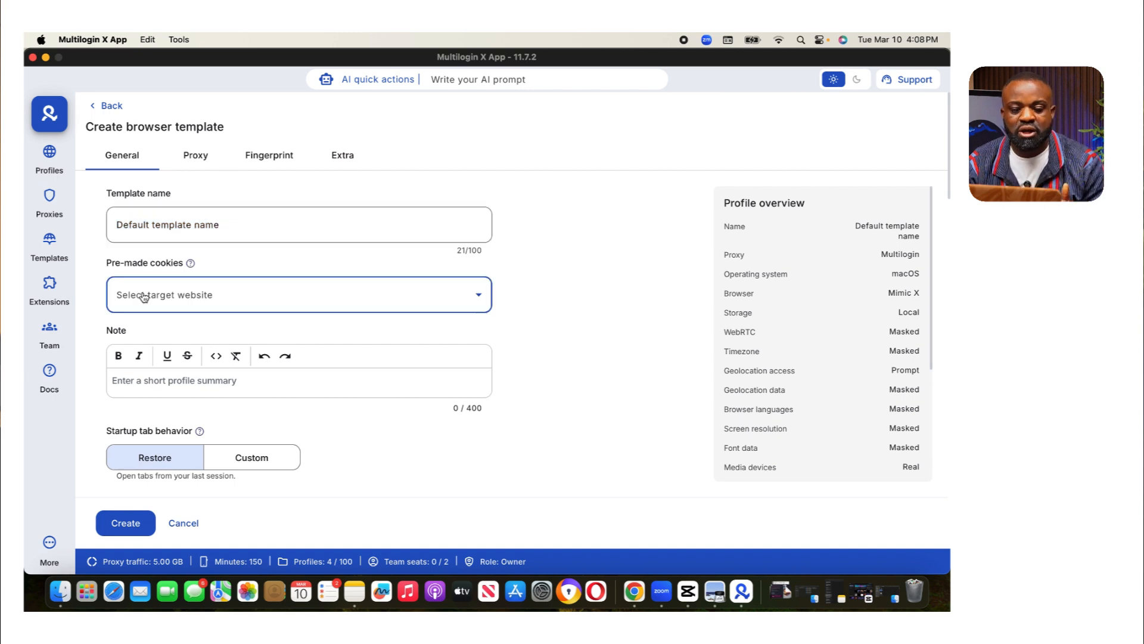
{"action": "left_click", "coordinate": [525, 303]}
{"action": "scroll", "coordinate": [310, 322], "scroll_direction": "down", "scroll_amount": 1}
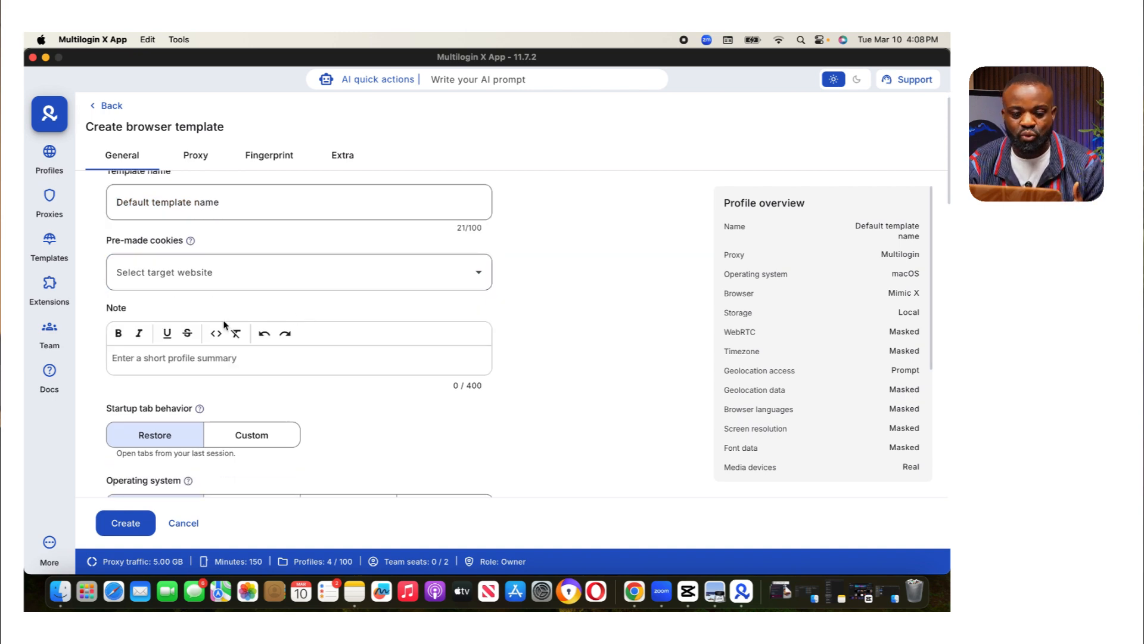
{"action": "scroll", "coordinate": [191, 356], "scroll_direction": "down", "scroll_amount": 10}
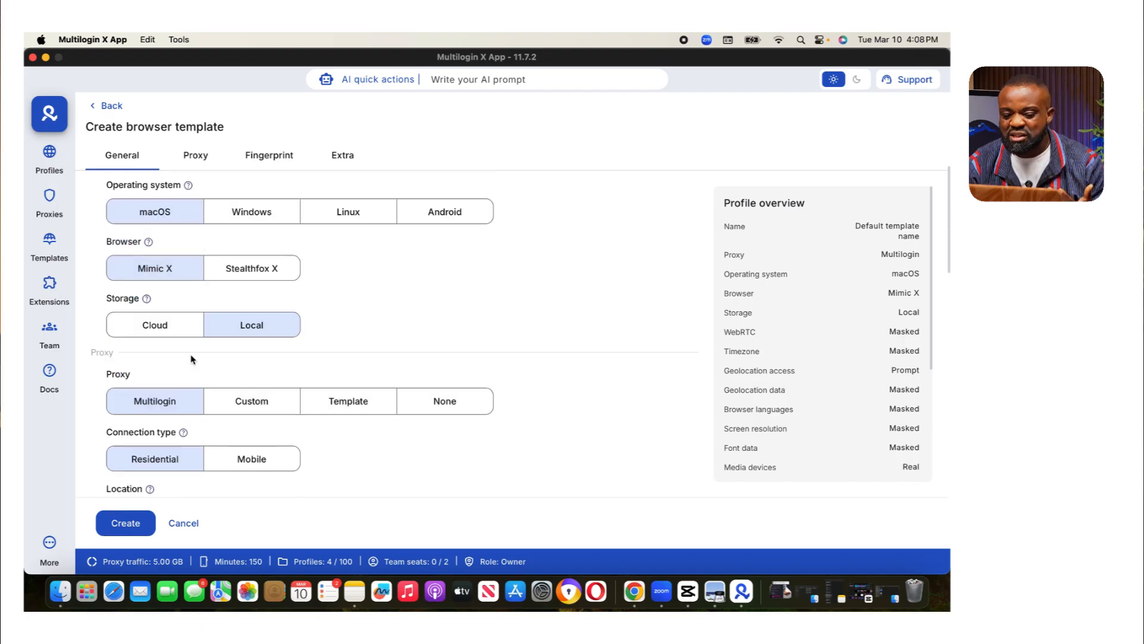
{"action": "scroll", "coordinate": [192, 357], "scroll_direction": "up", "scroll_amount": 10}
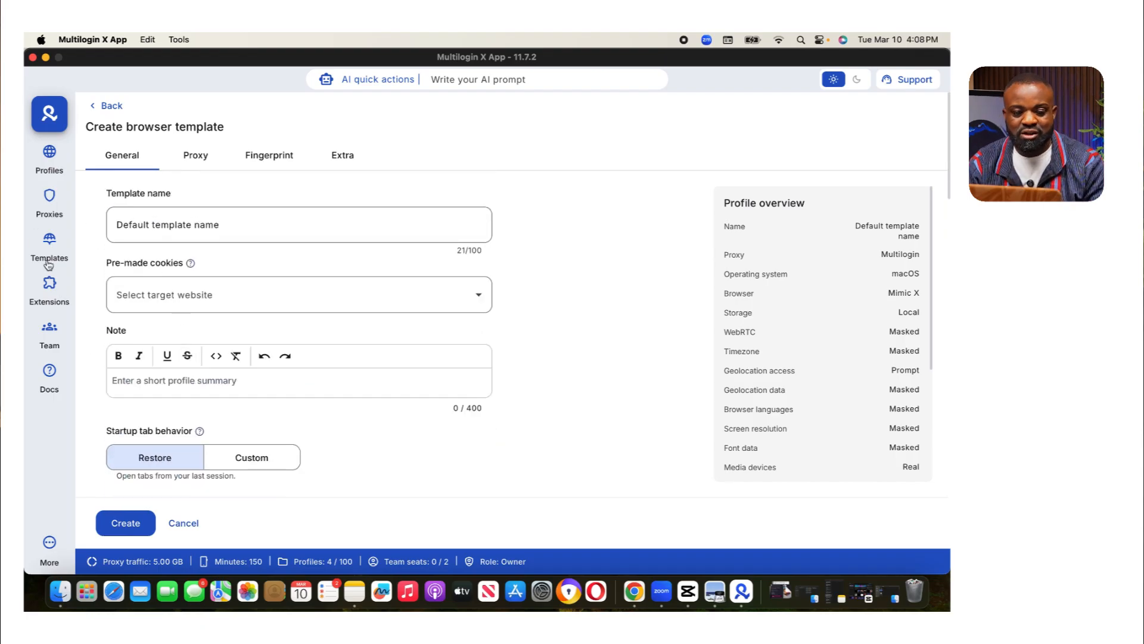
{"action": "left_click", "coordinate": [49, 162]}
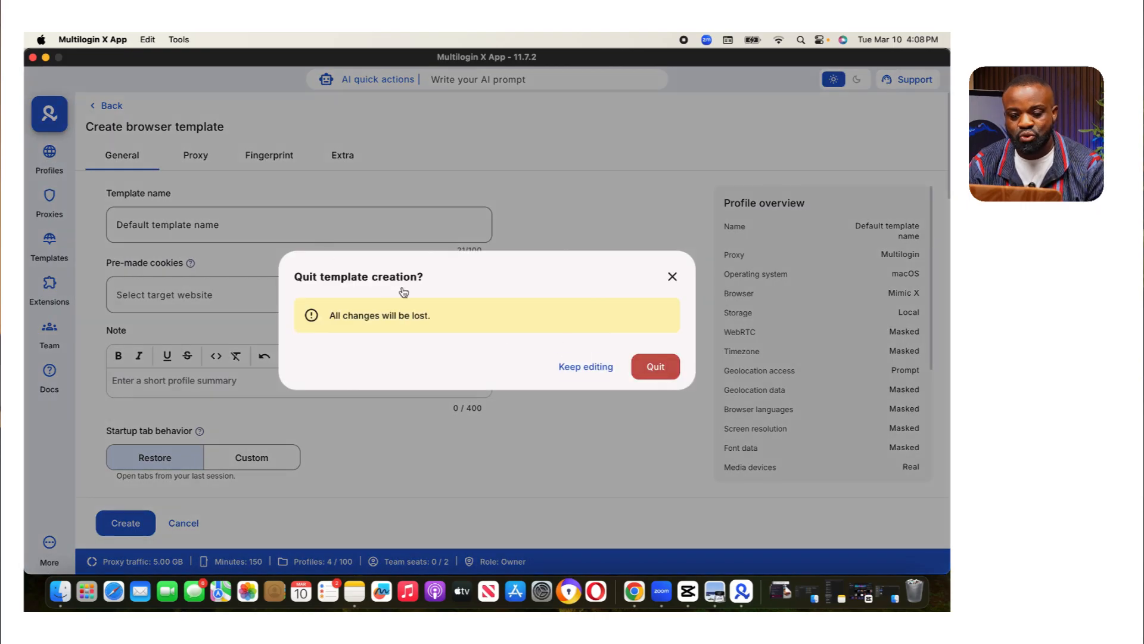
{"action": "left_click", "coordinate": [656, 368]}
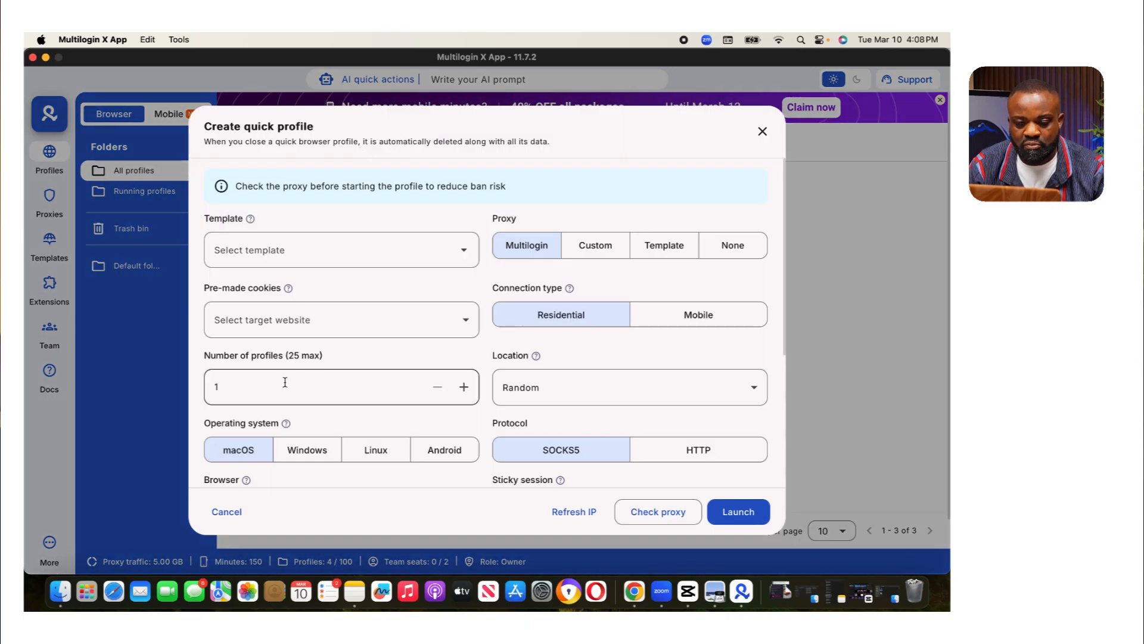
- Base the quick profile on the Youtube template
{"action": "triple_click", "coordinate": [297, 356]}
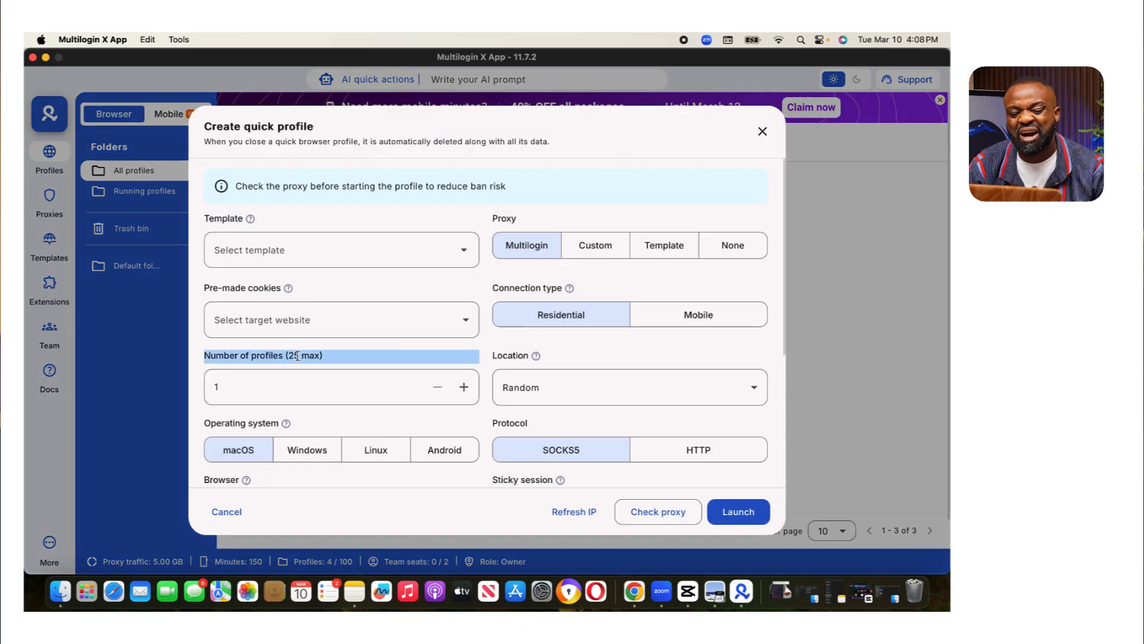
{"action": "left_click", "coordinate": [307, 389]}
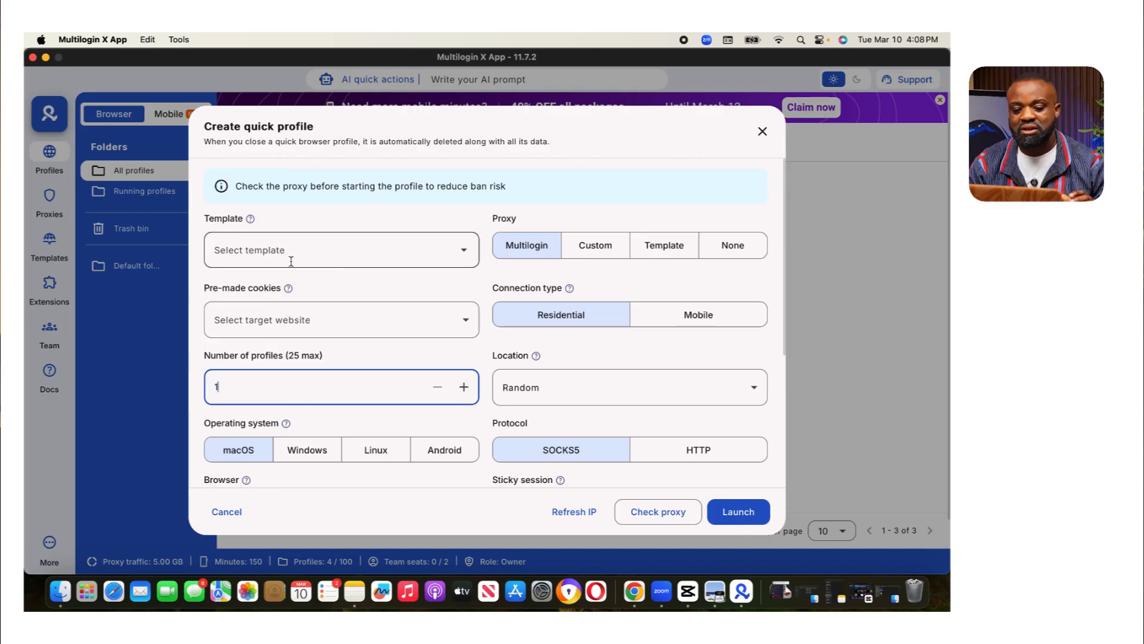
{"action": "left_click", "coordinate": [432, 261]}
{"action": "left_click", "coordinate": [262, 321]}
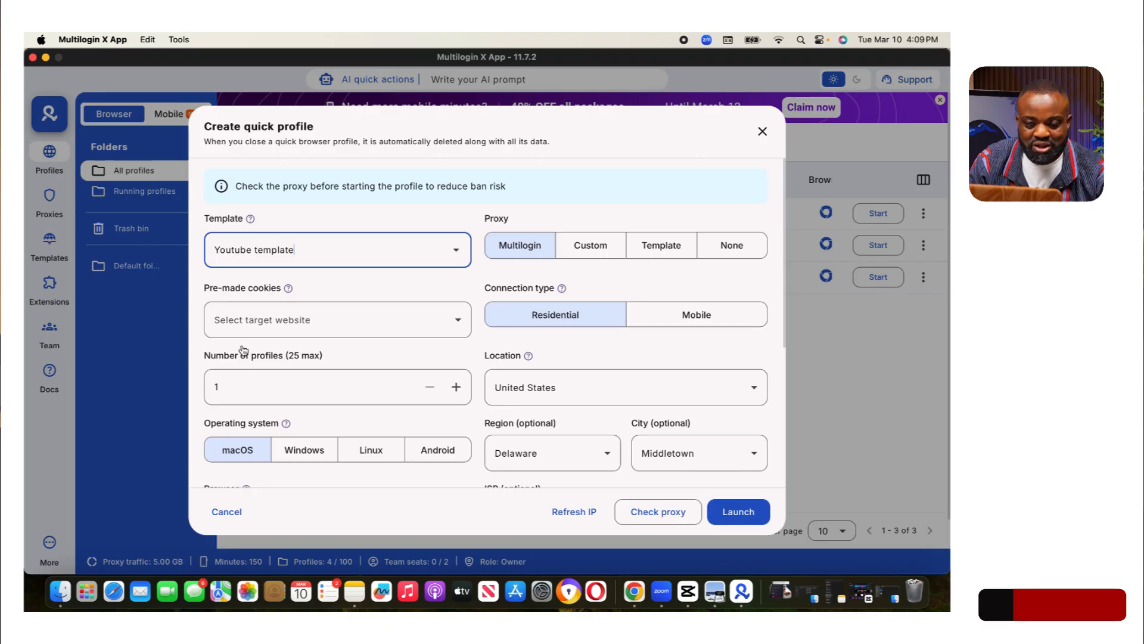
- Set the number of quick profiles to 10 and check the operating system and browser options
{"action": "double_click", "coordinate": [259, 389]}
{"action": "type", "text": "25"}
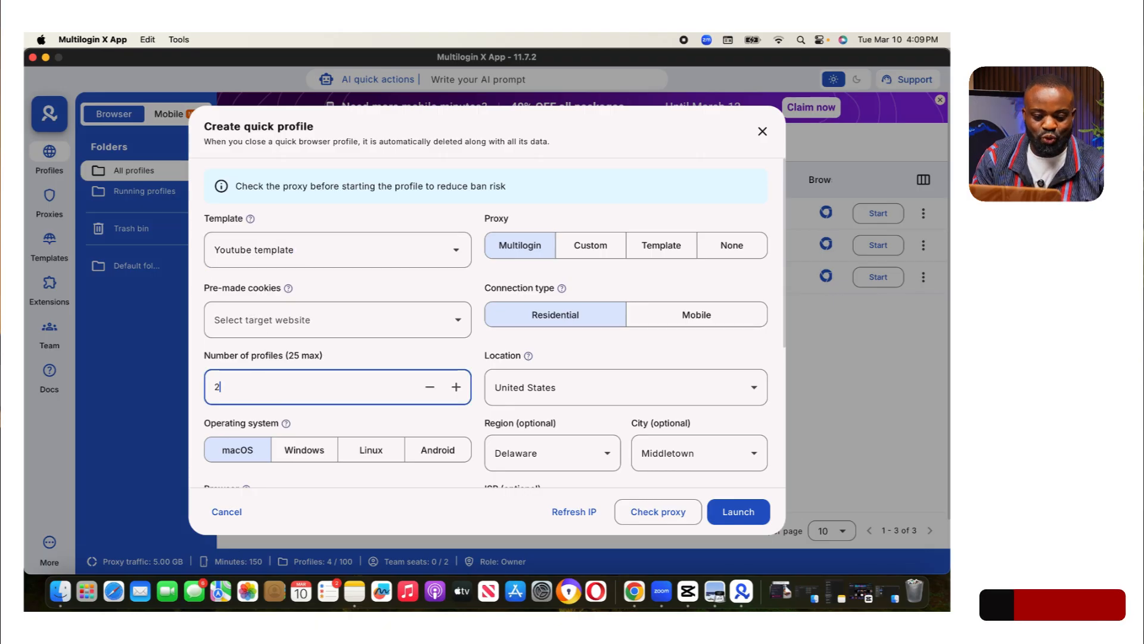
{"action": "key", "text": "BackSpace"}
{"action": "key", "text": "BackSpace"}
{"action": "type", "text": "10"}
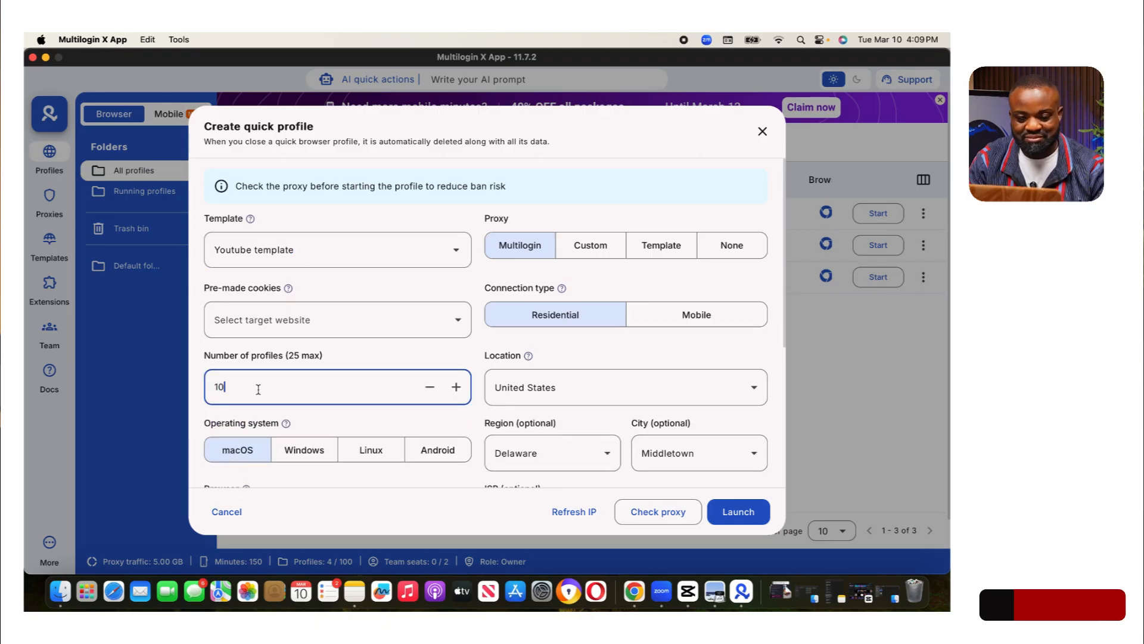
{"action": "scroll", "coordinate": [313, 396], "scroll_direction": "down", "scroll_amount": 1}
{"action": "scroll", "coordinate": [318, 409], "scroll_direction": "down", "scroll_amount": 5}
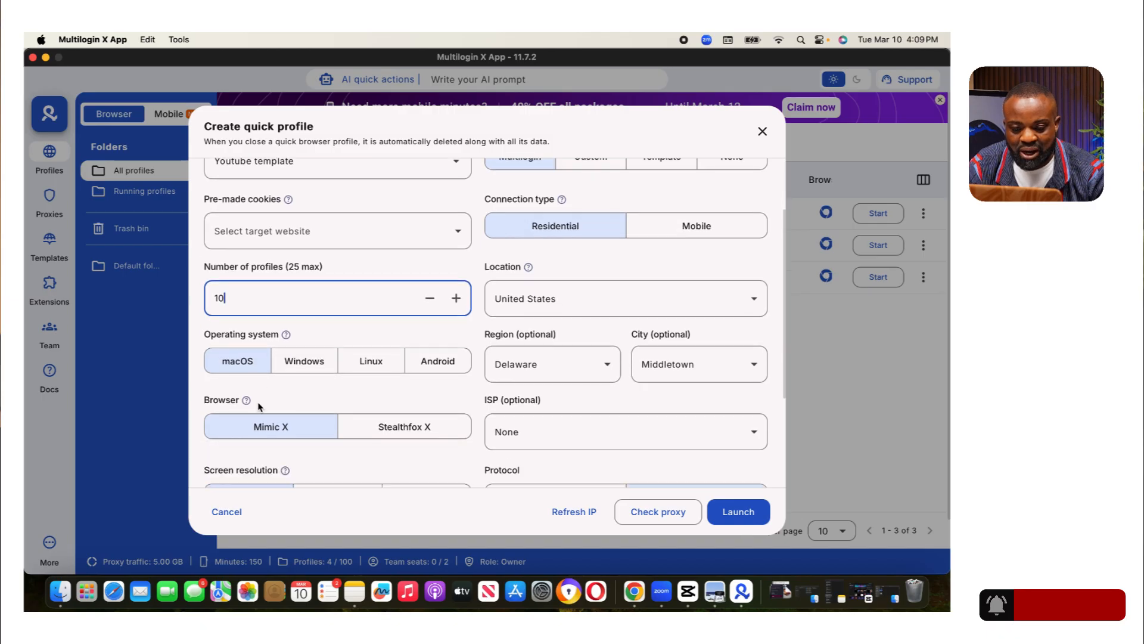
- Check the Multilogin residential United States proxy for the quick profiles and review the remaining profile settings
{"action": "scroll", "coordinate": [334, 417], "scroll_direction": "up", "scroll_amount": 5}
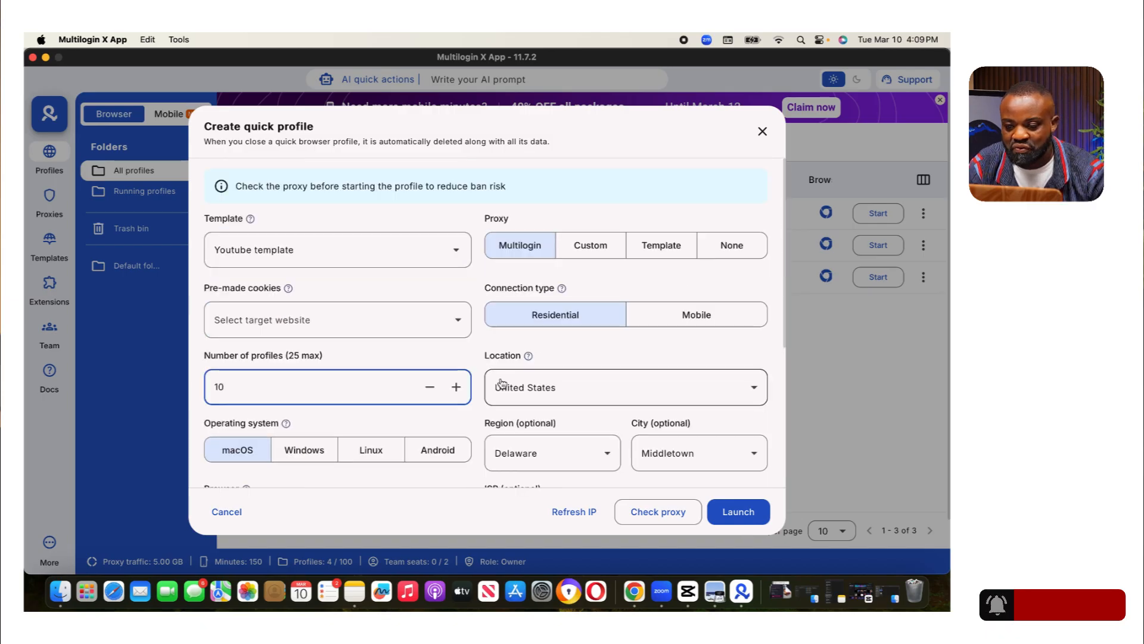
{"action": "scroll", "coordinate": [602, 403], "scroll_direction": "down", "scroll_amount": 5}
{"action": "scroll", "coordinate": [616, 374], "scroll_direction": "up", "scroll_amount": 5}
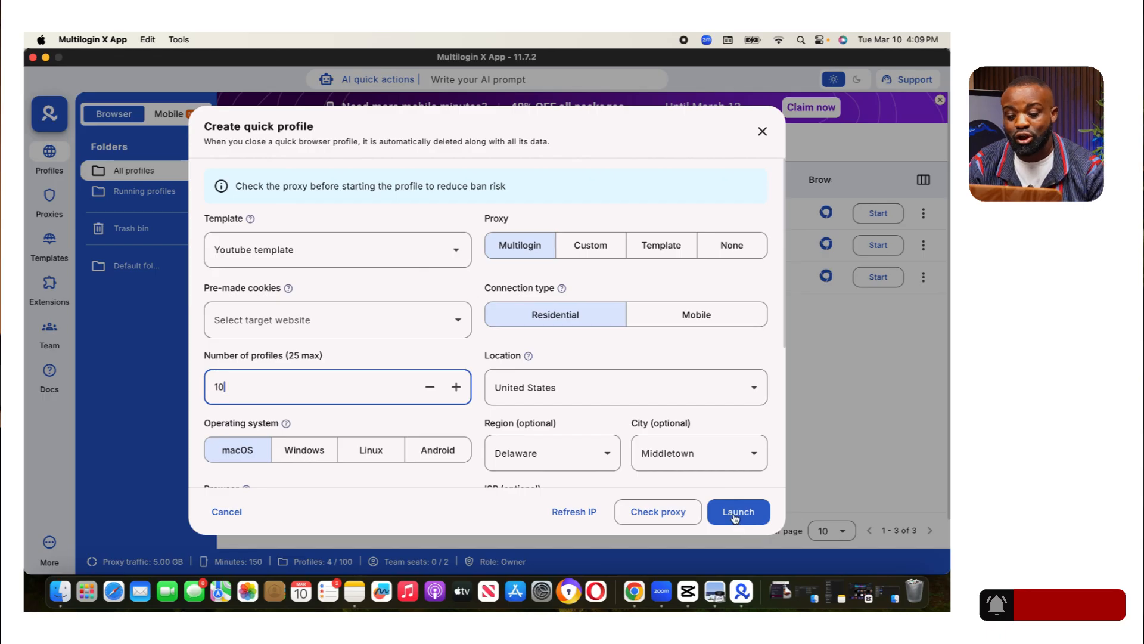
{"action": "left_click", "coordinate": [650, 511]}
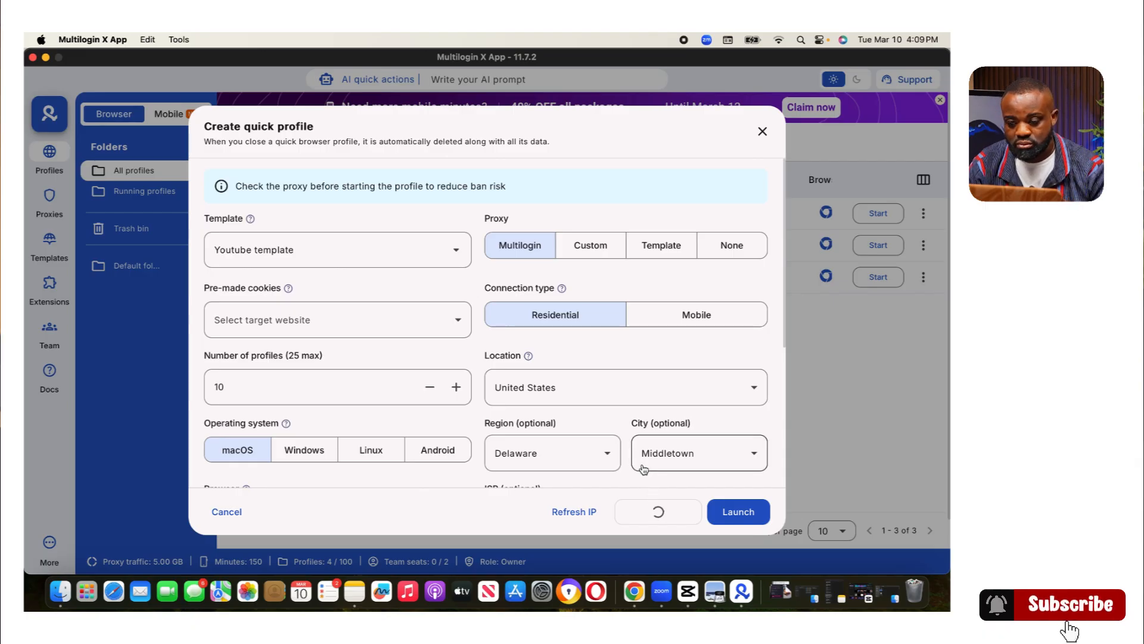
{"action": "scroll", "coordinate": [647, 474], "scroll_direction": "down", "scroll_amount": 5}
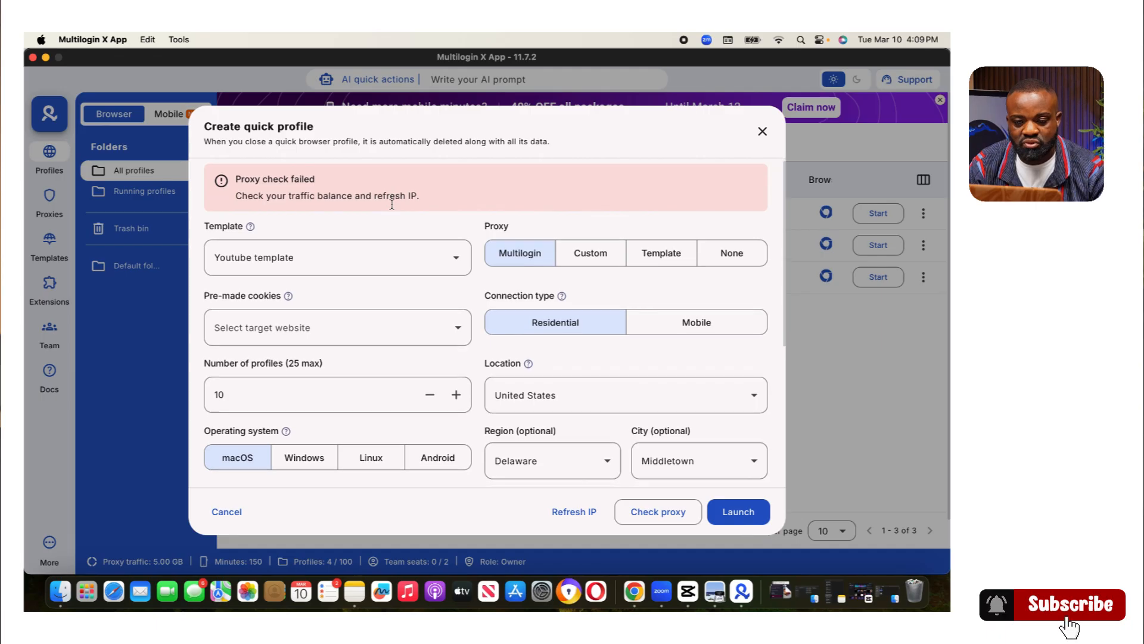
{"action": "scroll", "coordinate": [391, 206], "scroll_direction": "down", "scroll_amount": 5}
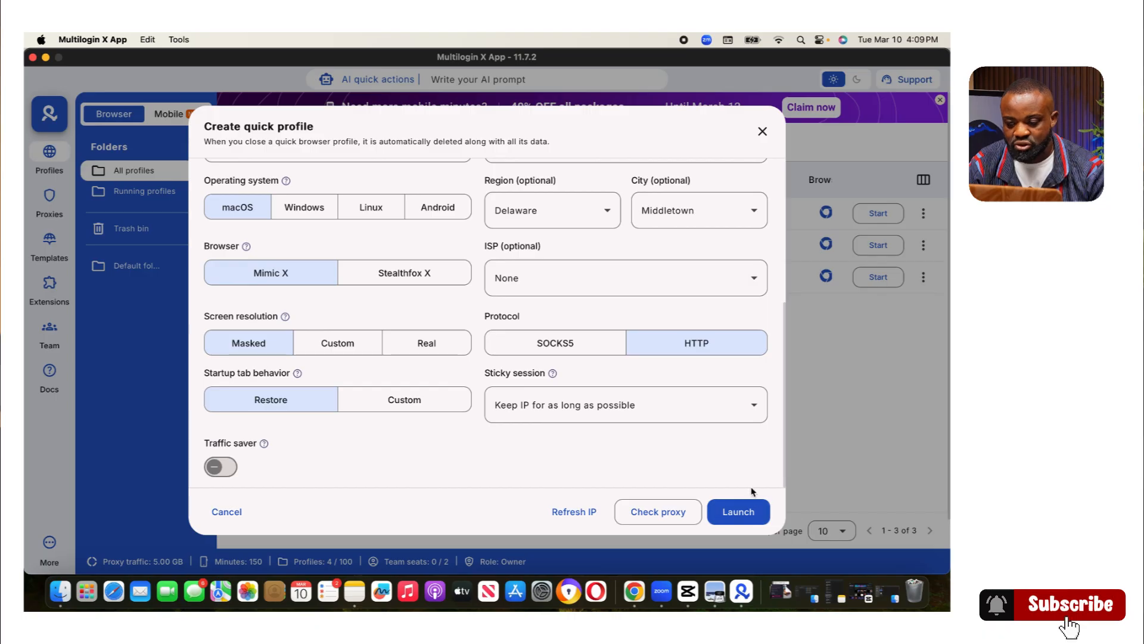
- Try to launch the 10 quick profiles from the Youtube template, and close the quick profile creation dialog
{"action": "left_click", "coordinate": [741, 517]}
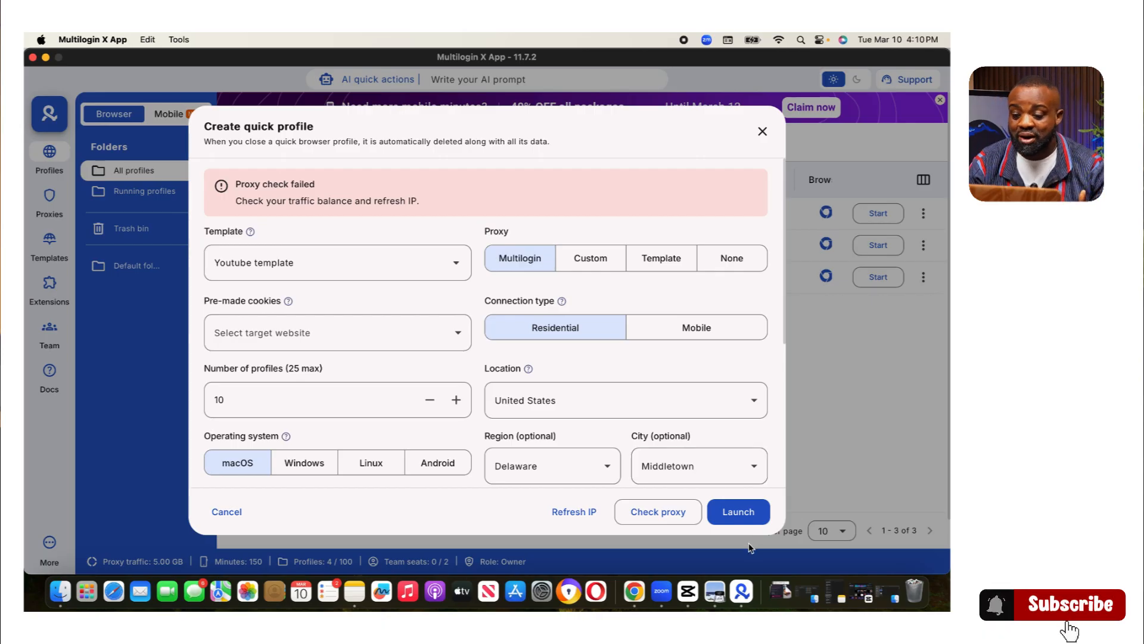
{"action": "scroll", "coordinate": [427, 434], "scroll_direction": "down", "scroll_amount": 5}
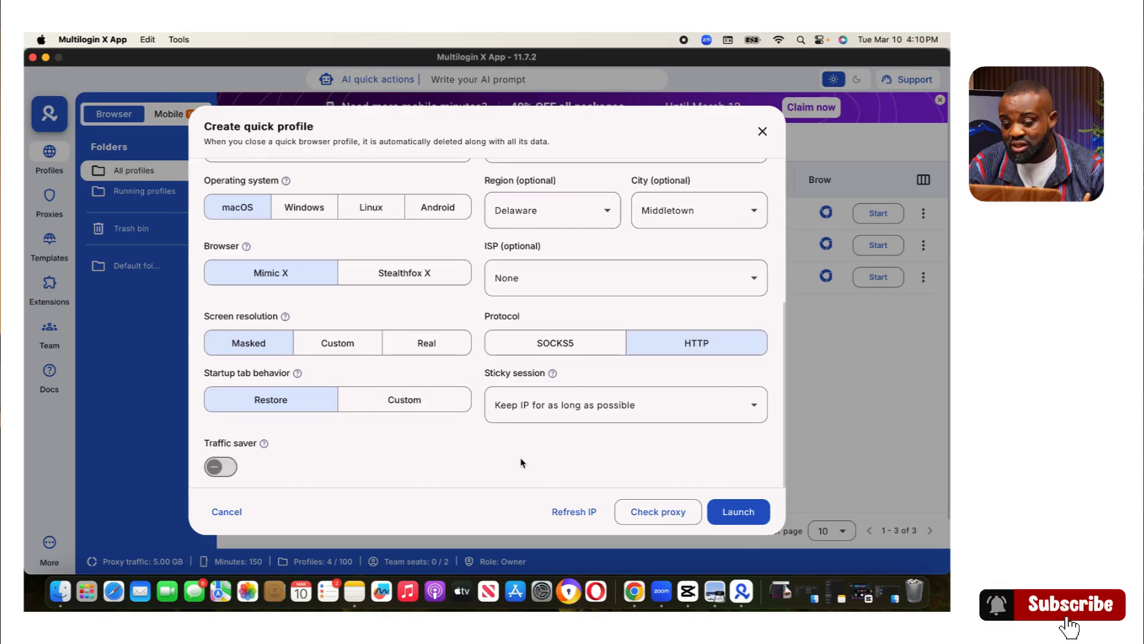
{"action": "scroll", "coordinate": [702, 486], "scroll_direction": "up", "scroll_amount": 5}
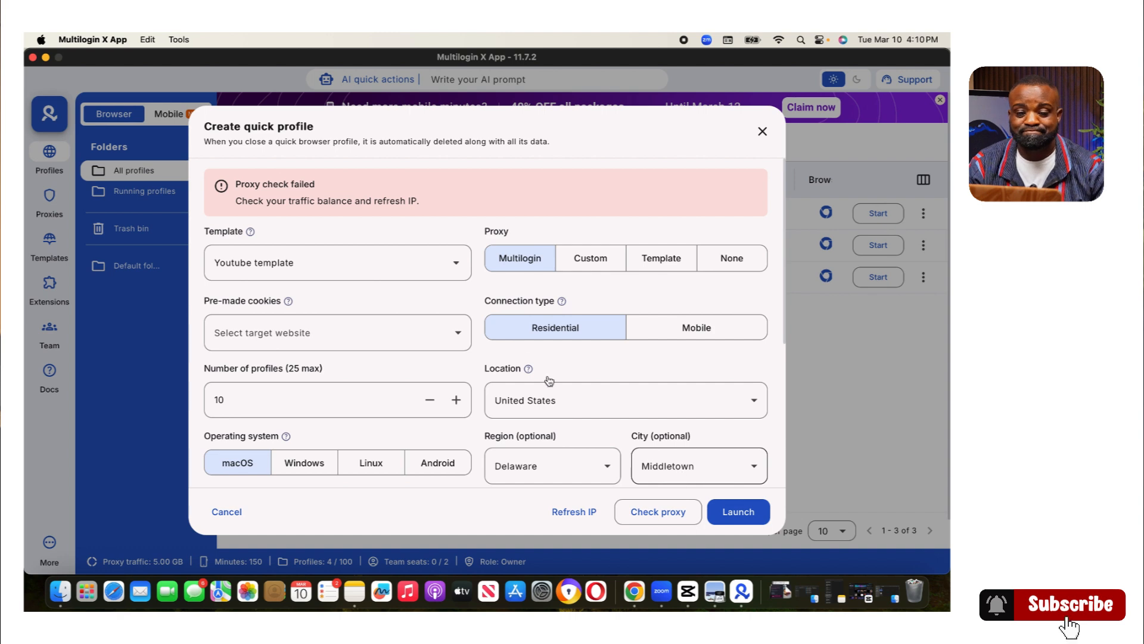
{"action": "left_click", "coordinate": [763, 133]}
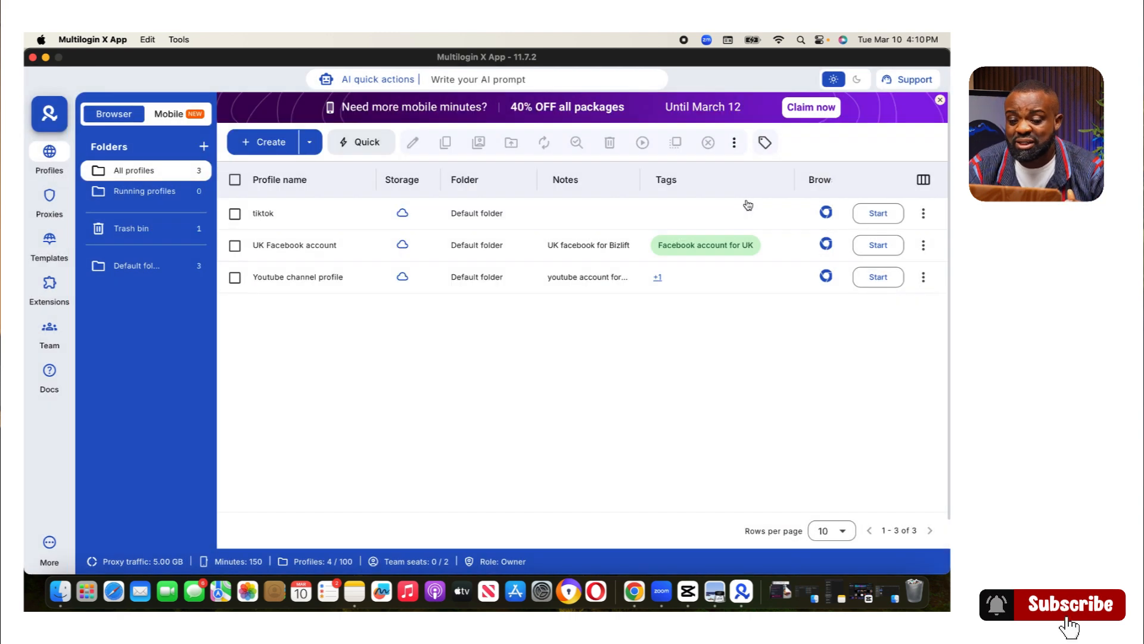